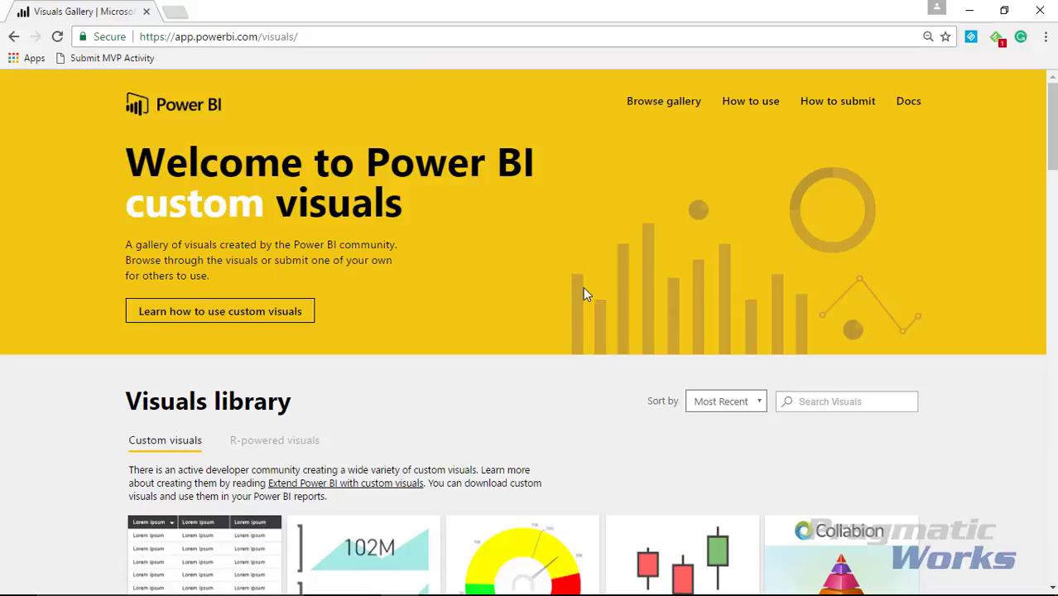
# - Scroll the Visuals gallery down to the Stars visual and open its detail page
pyautogui.scroll(-5, 531, 402)
pyautogui.scroll(-8, 533, 404)
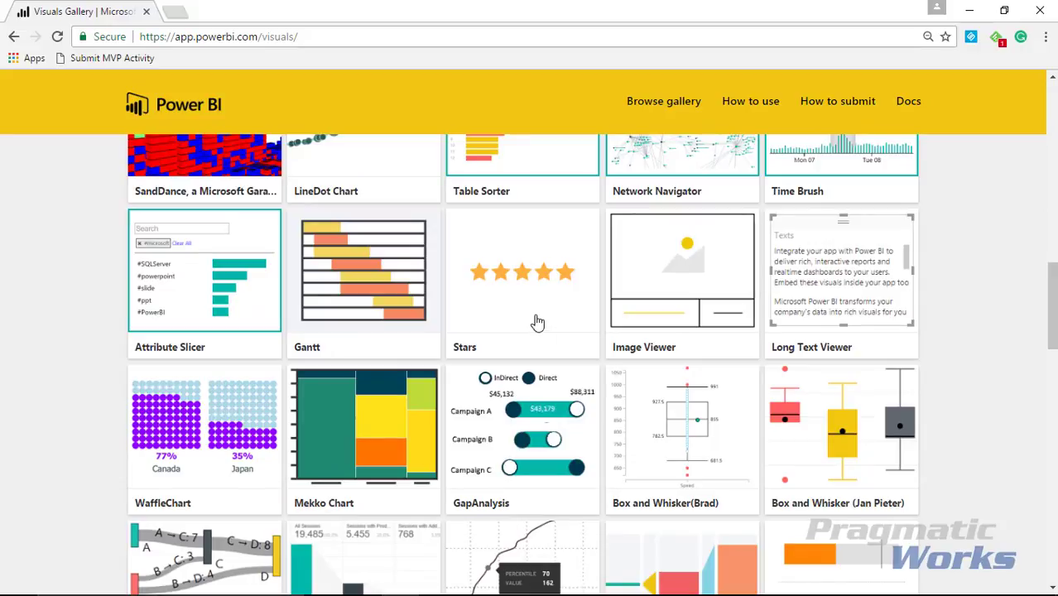
pyautogui.click(537, 322)
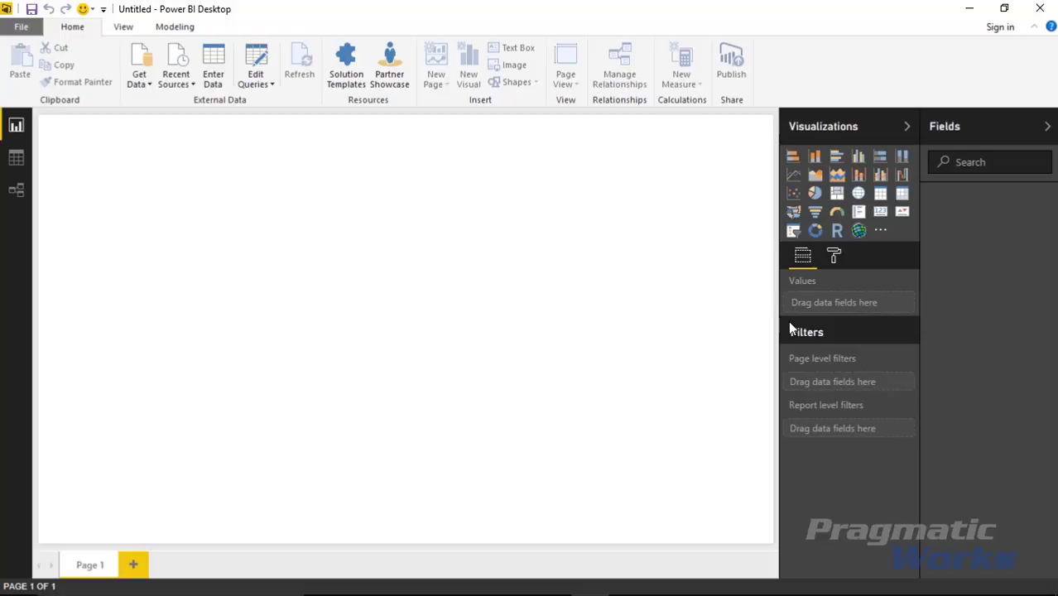
# - Import stars.1.1.0.pbiviz from the Custom Visuals folder as a custom visual
pyautogui.click(883, 234)
pyautogui.click(900, 250)
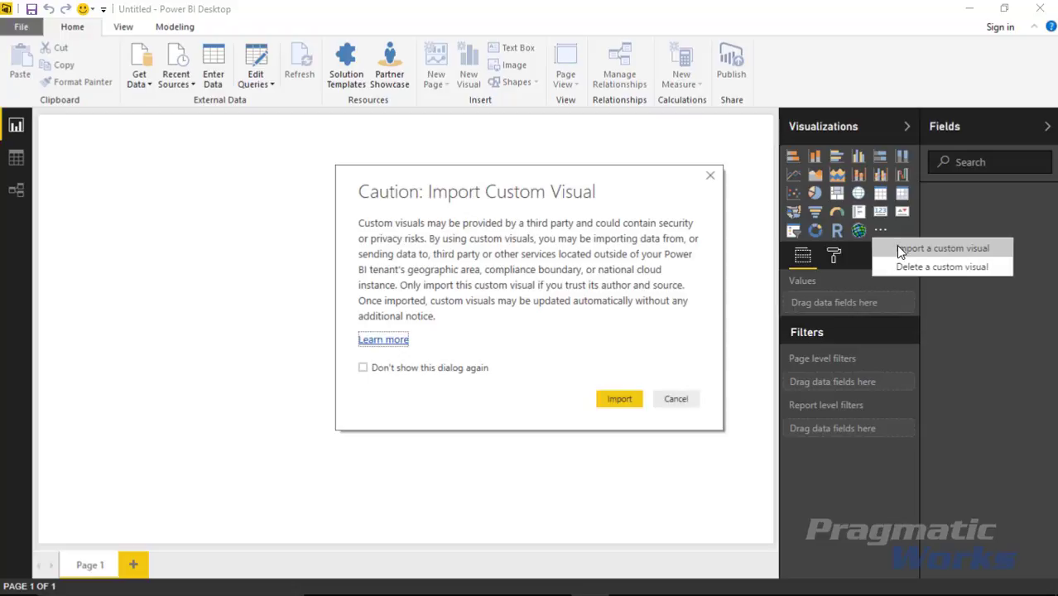
pyautogui.click(619, 399)
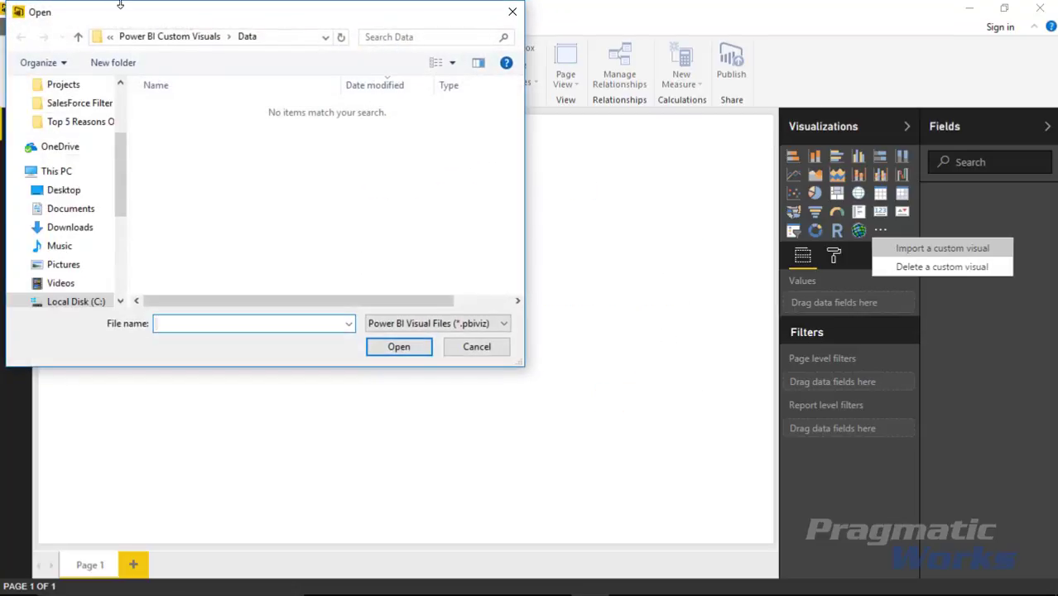
pyautogui.click(166, 37)
pyautogui.doubleClick(199, 108)
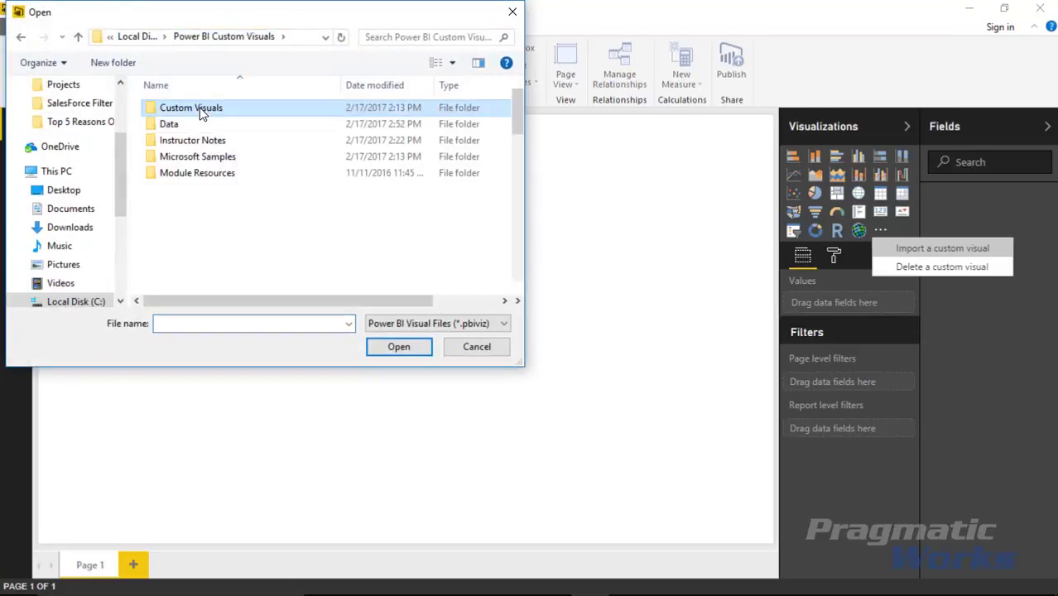
pyautogui.click(206, 114)
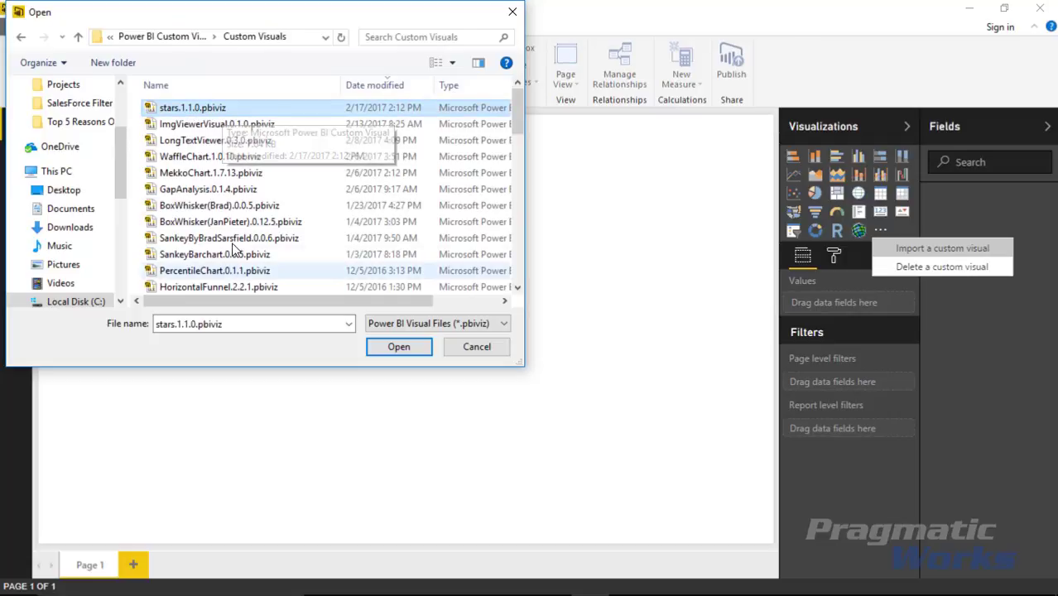
pyautogui.doubleClick(215, 108)
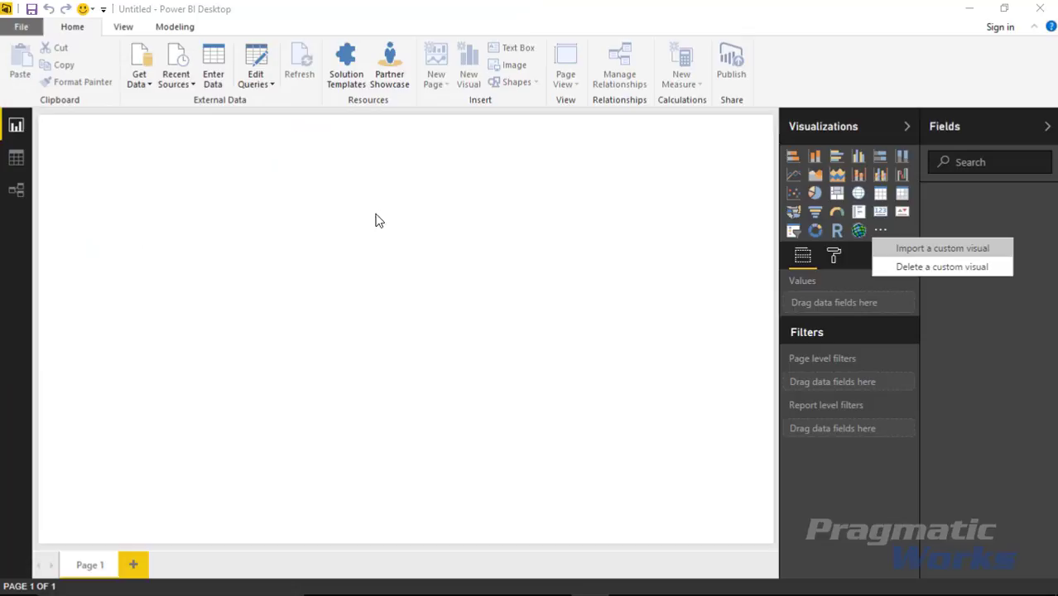
pyautogui.click(661, 331)
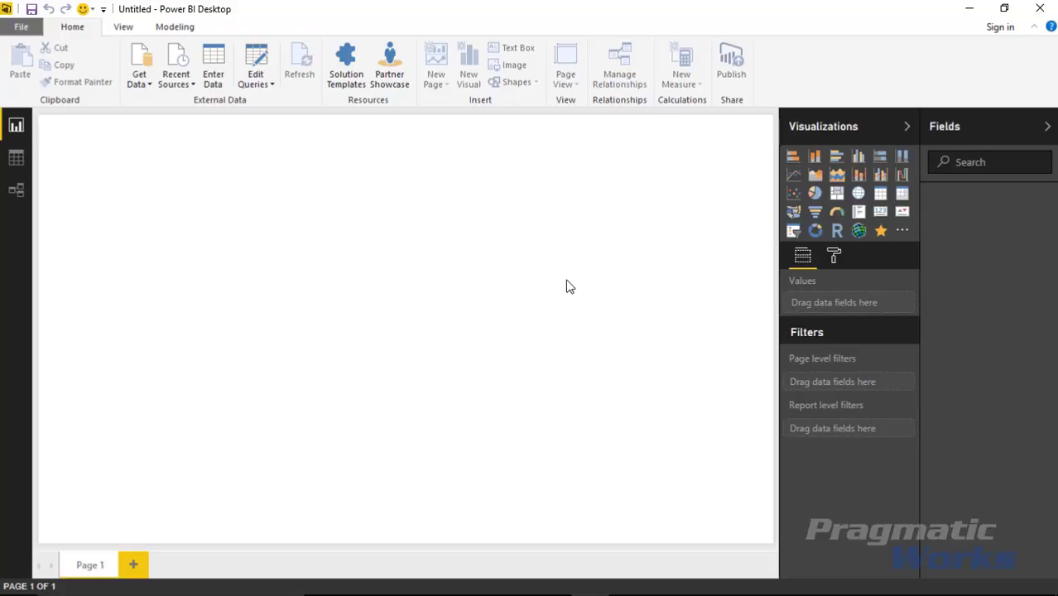
# - Connect to Movie Ratings.xlsx in the Data folder and load its Ratings table
pyautogui.click(141, 86)
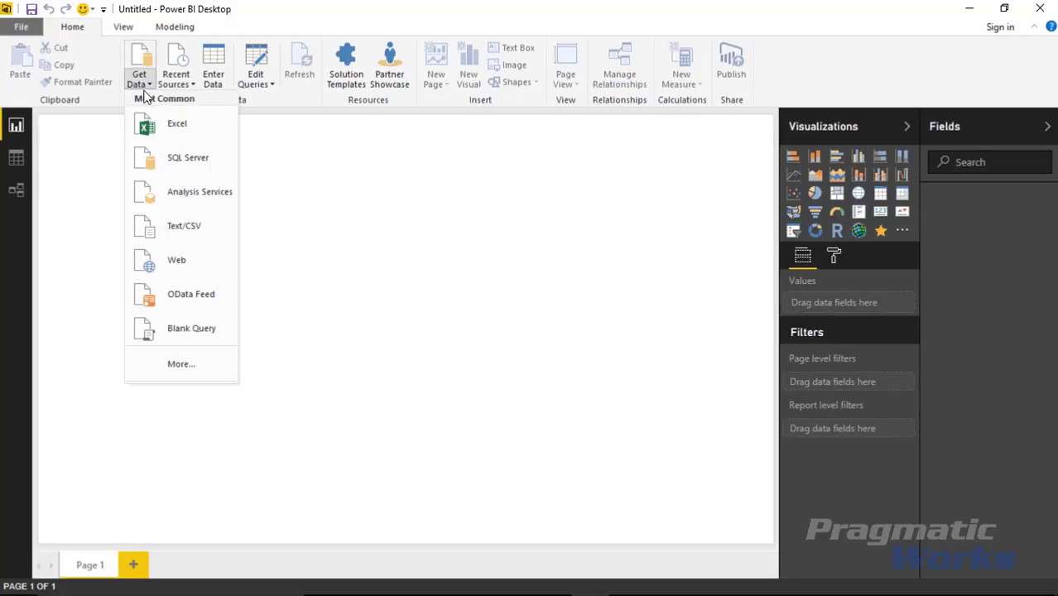
pyautogui.click(161, 130)
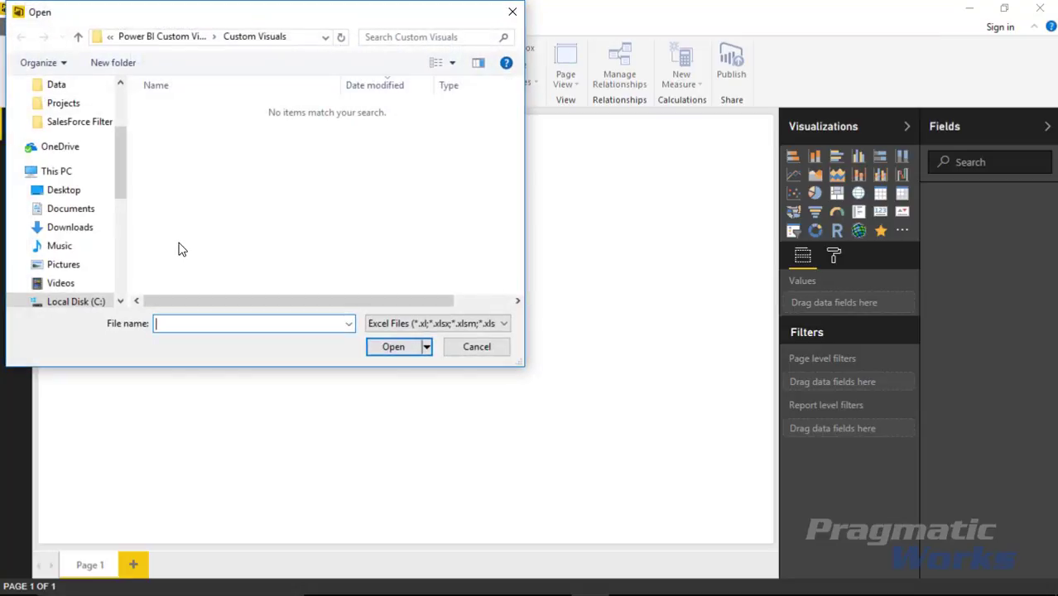
pyautogui.click(196, 39)
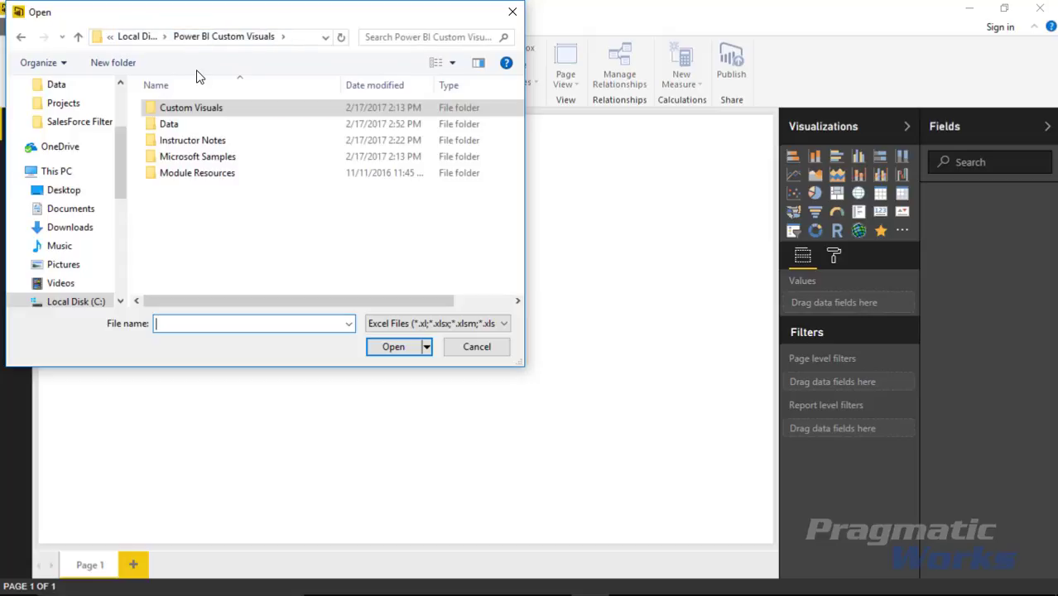
pyautogui.doubleClick(175, 124)
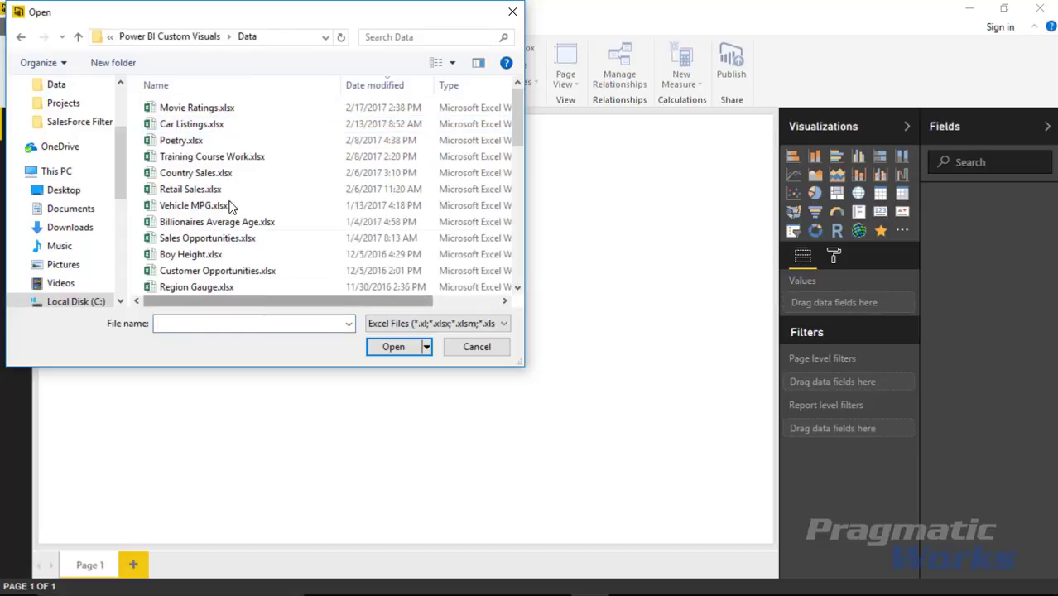
pyautogui.click(224, 110)
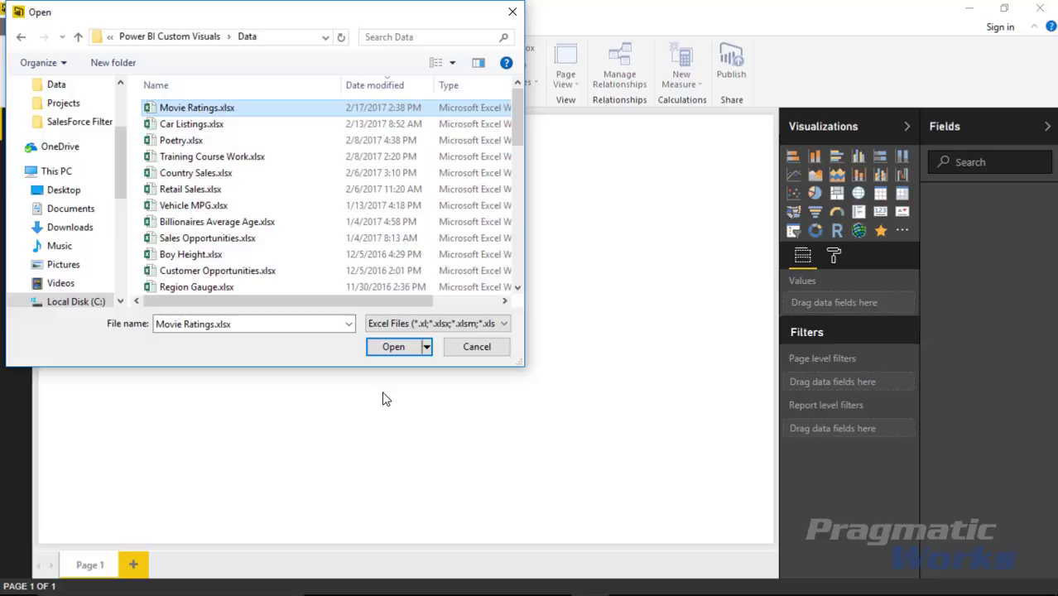
pyautogui.click(410, 348)
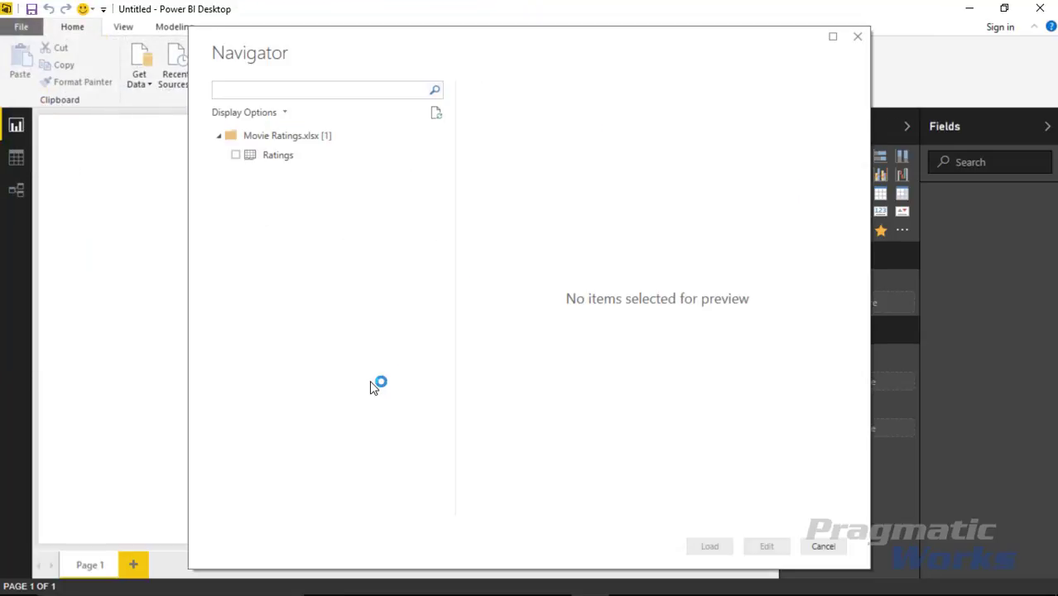
pyautogui.click(235, 157)
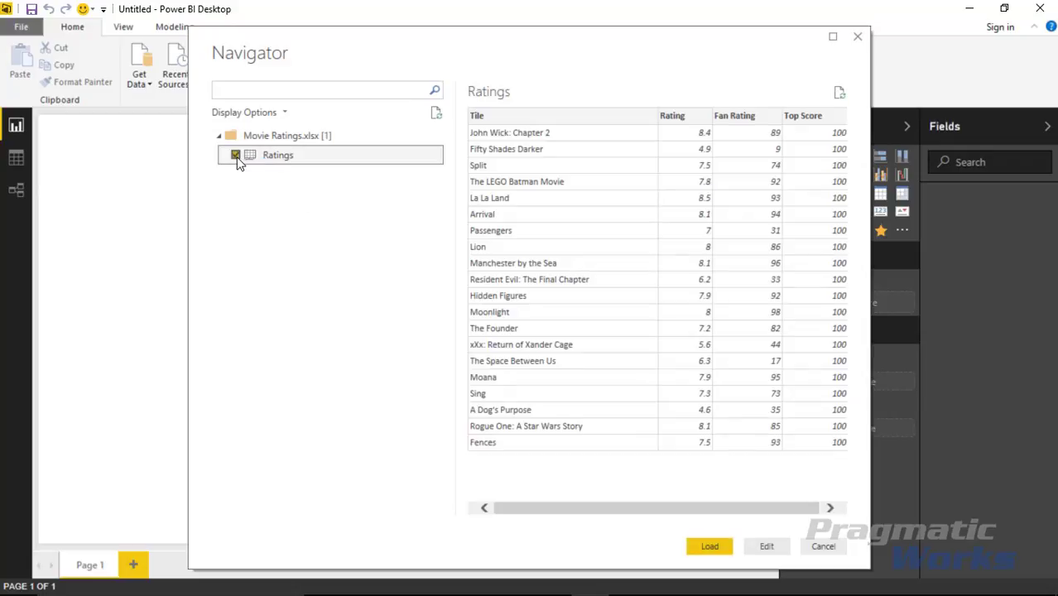
pyautogui.click(709, 547)
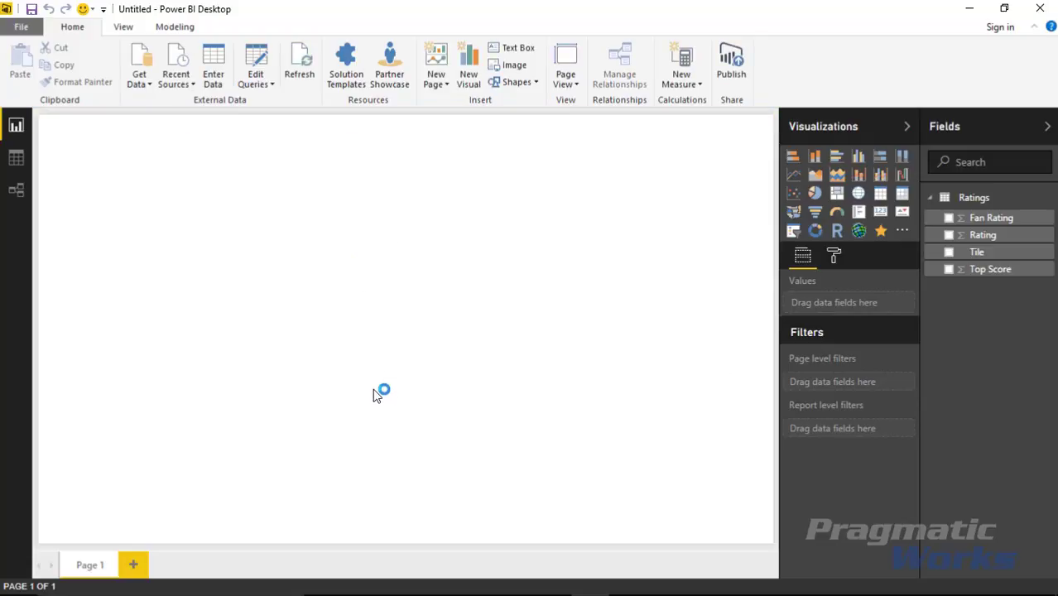
pyautogui.click(17, 159)
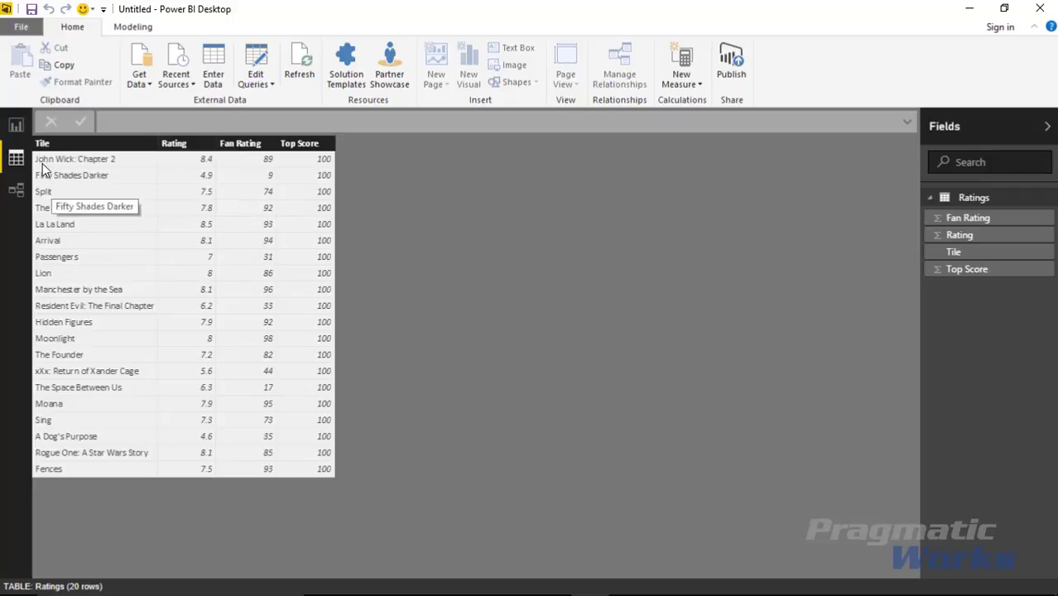
pyautogui.click(16, 126)
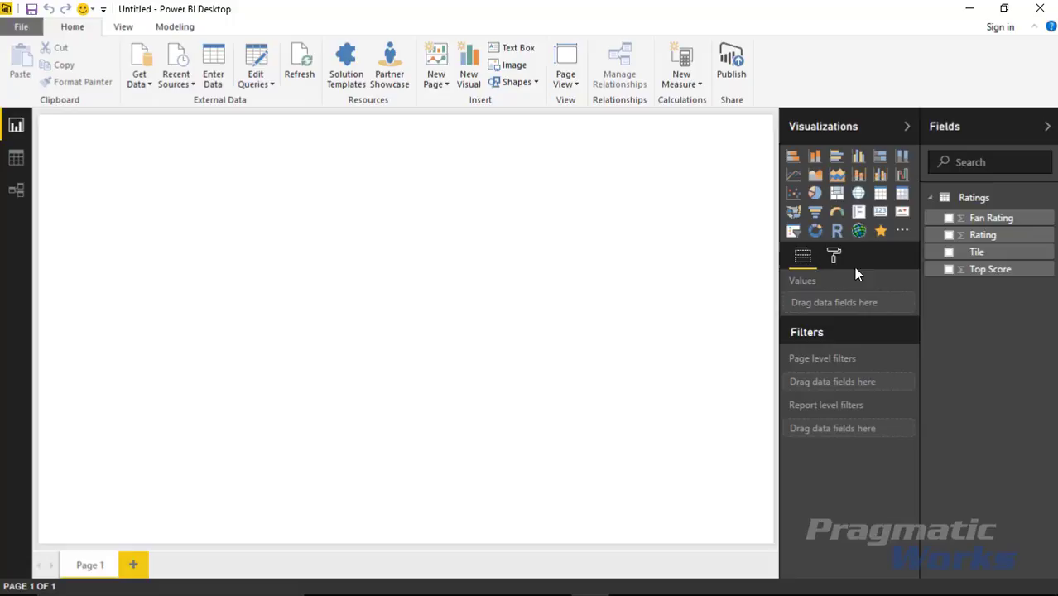
# - Add a wide Stars visual showing the average of Rating, 7.2
pyautogui.click(881, 231)
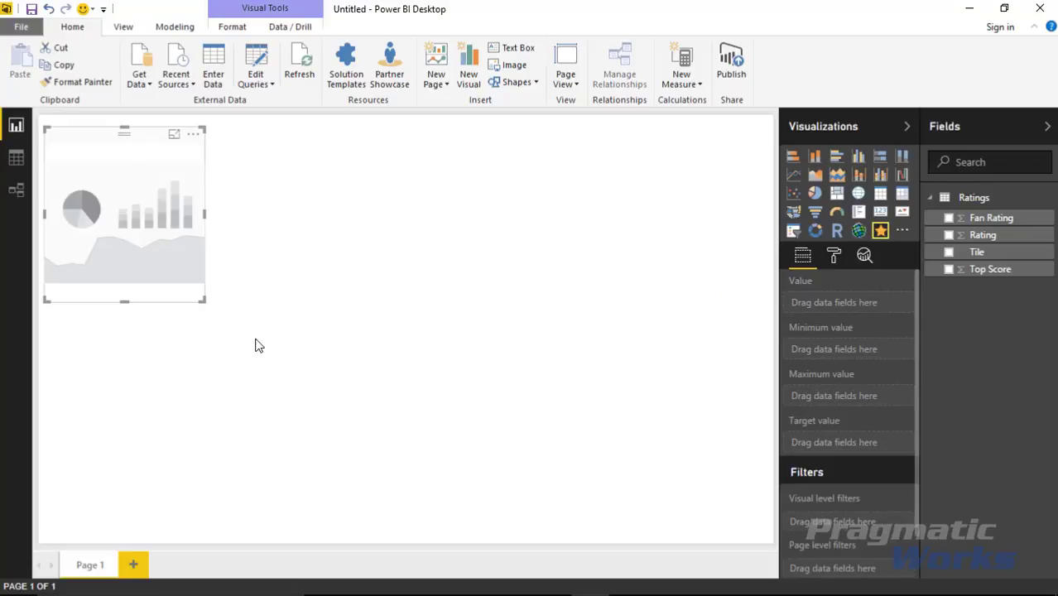
pyautogui.moveTo(201, 300); pyautogui.dragTo(692, 340)
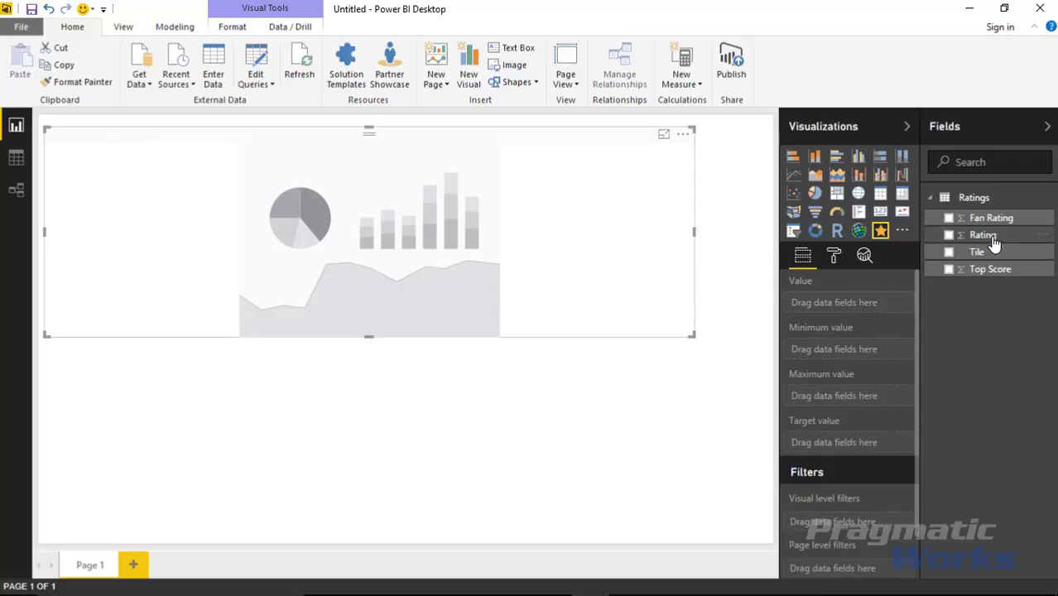
pyautogui.click(948, 237)
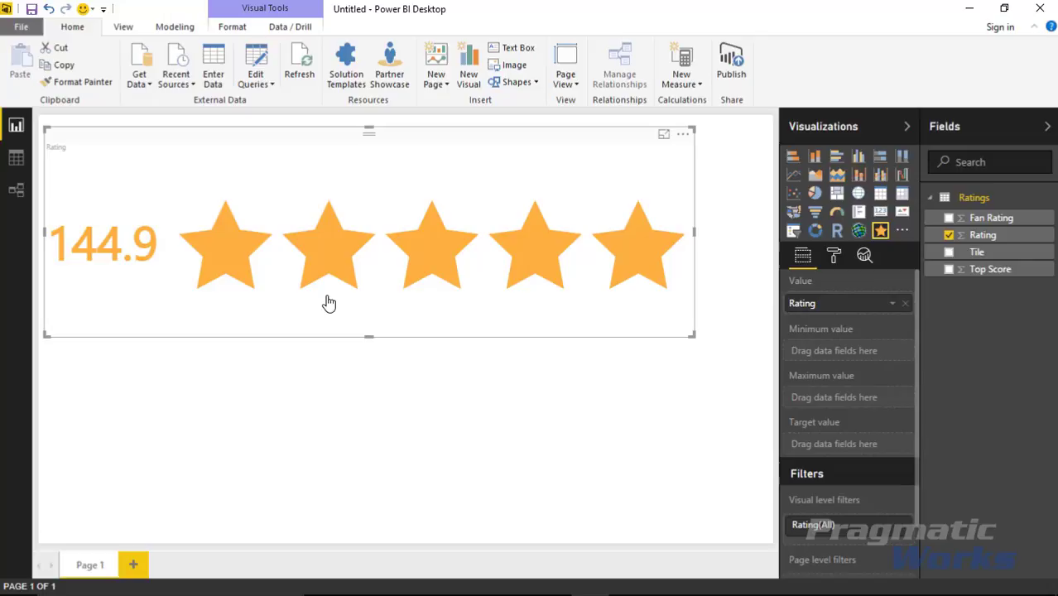
pyautogui.click(894, 307)
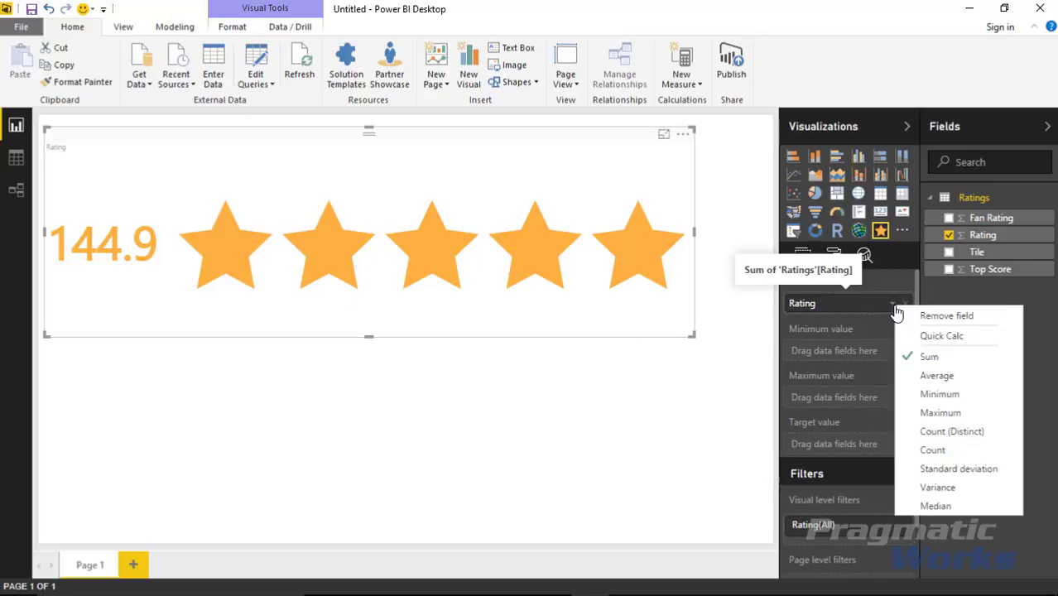
pyautogui.click(933, 376)
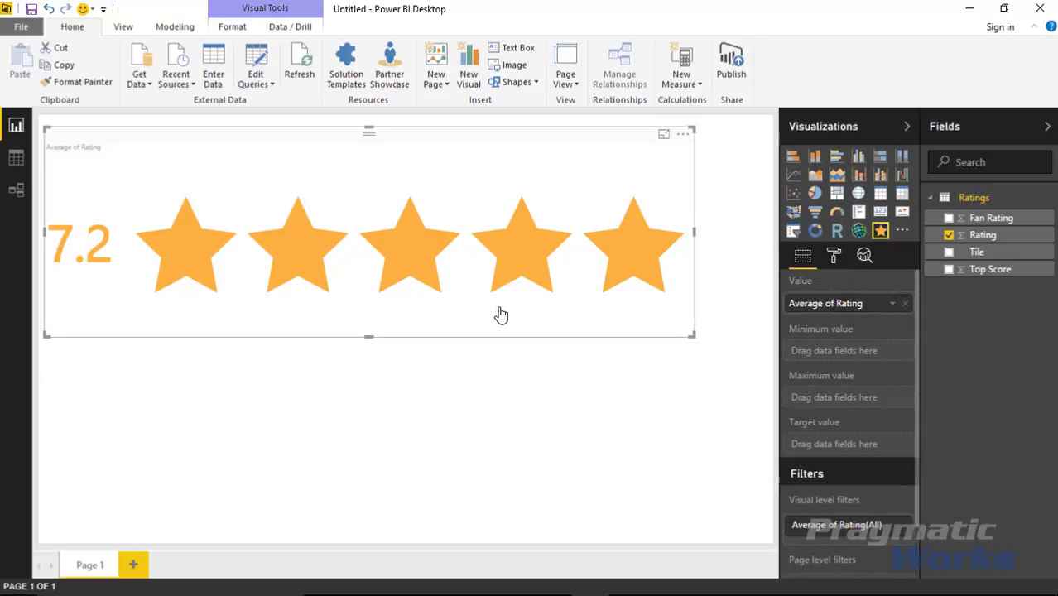
# - Set the Stars visual's star Number to 10 and reshape it wider and shorter
pyautogui.click(834, 258)
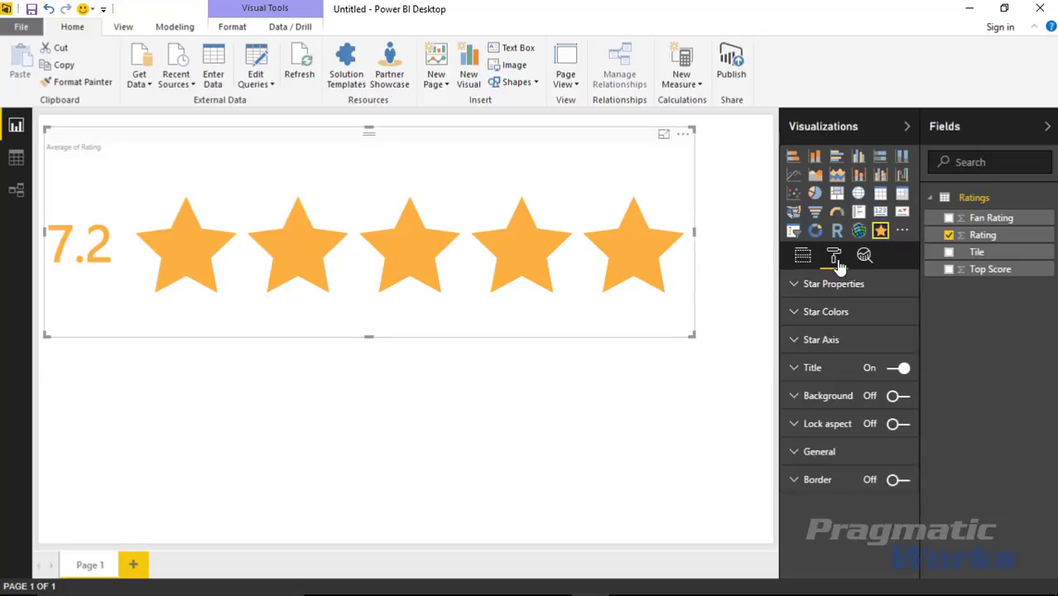
pyautogui.click(795, 289)
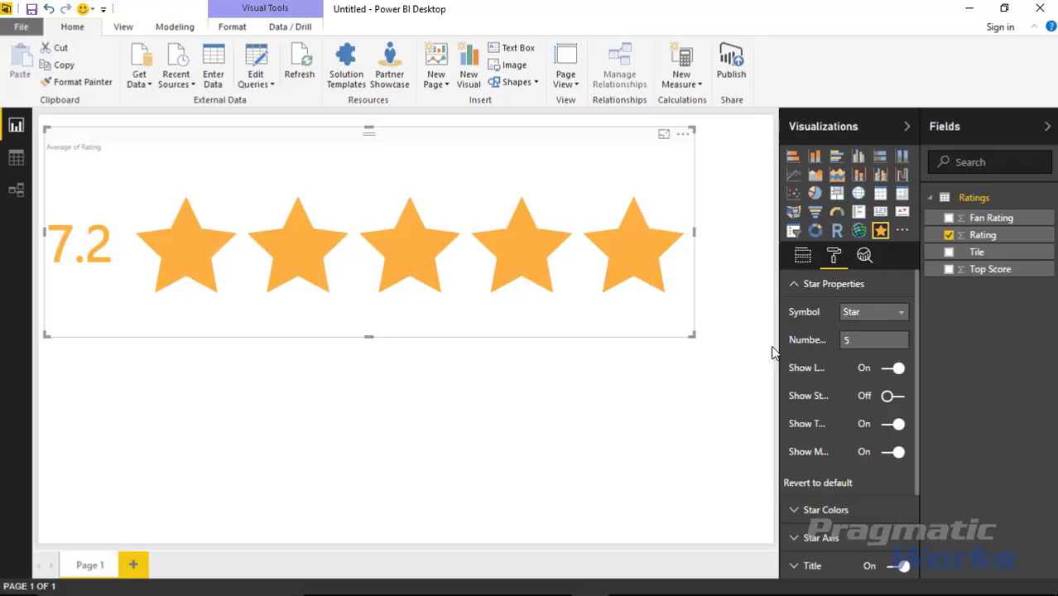
pyautogui.moveTo(772, 352)
pyautogui.mouseDown()
pyautogui.moveTo(708, 357)
pyautogui.moveTo(762, 348)
pyautogui.mouseUp()
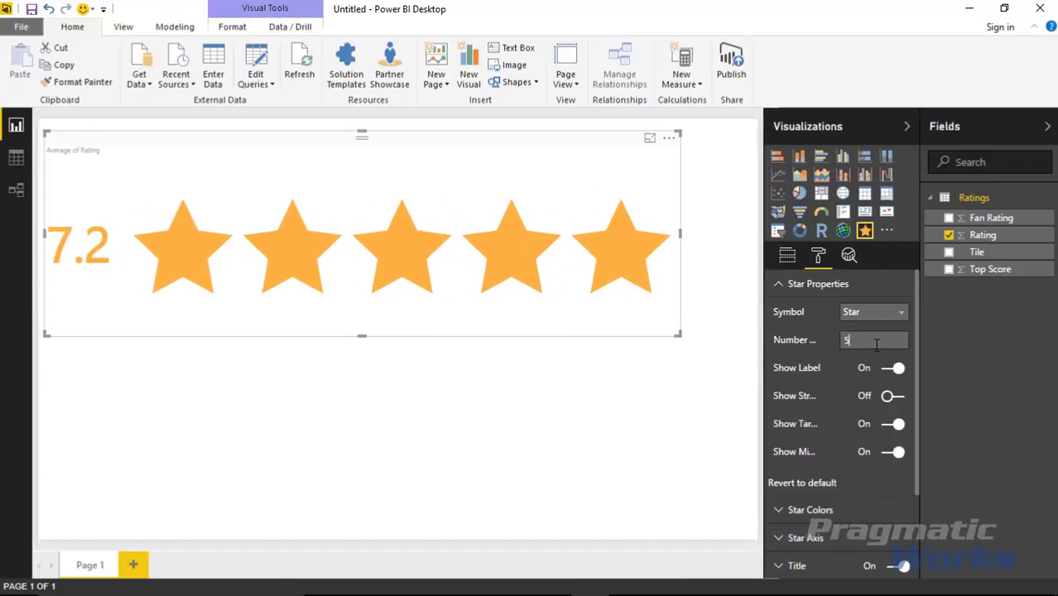
pyautogui.write('10')
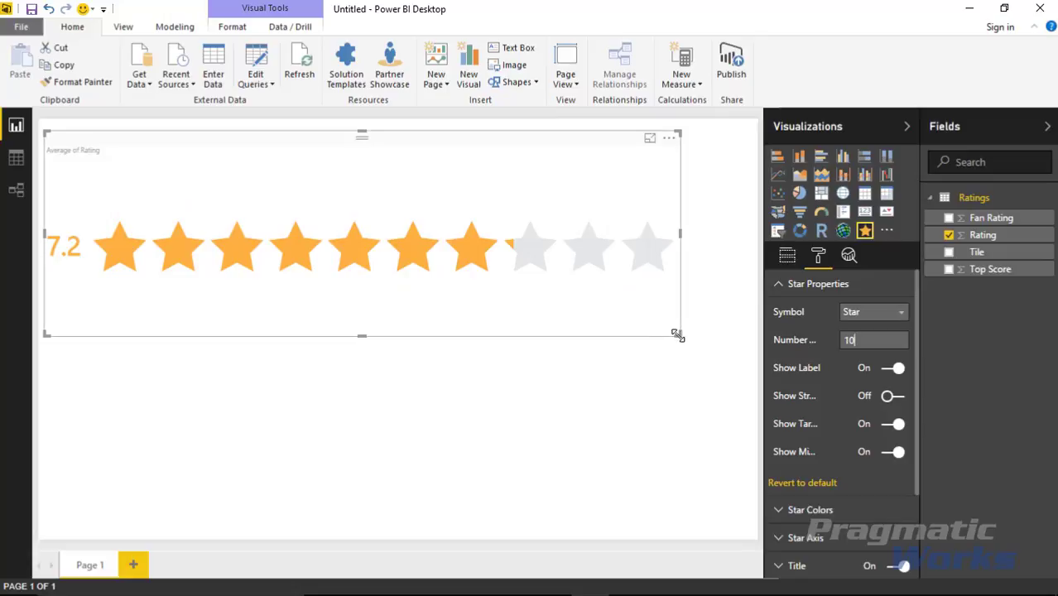
pyautogui.moveTo(678, 335); pyautogui.dragTo(741, 314)
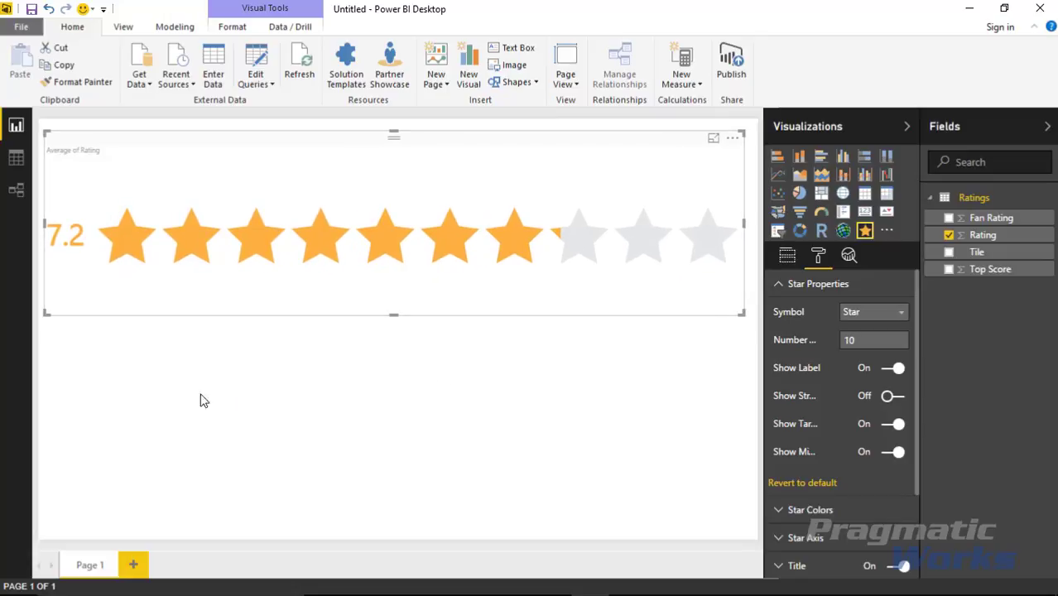
pyautogui.click(160, 386)
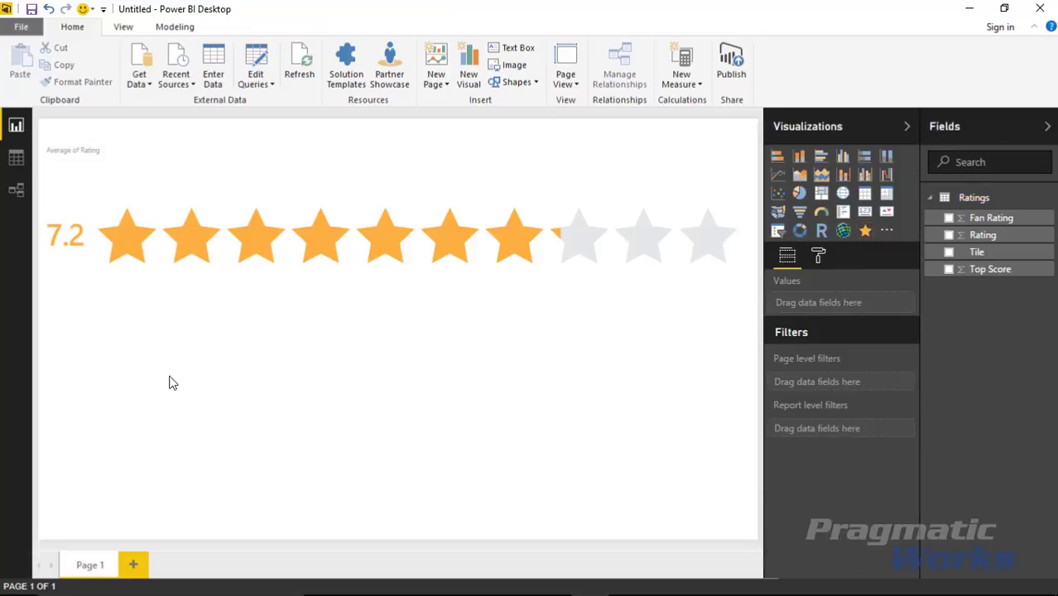
# - Add a second Stars visual below with Top Score as maximum and Fan Rating as value
pyautogui.click(864, 230)
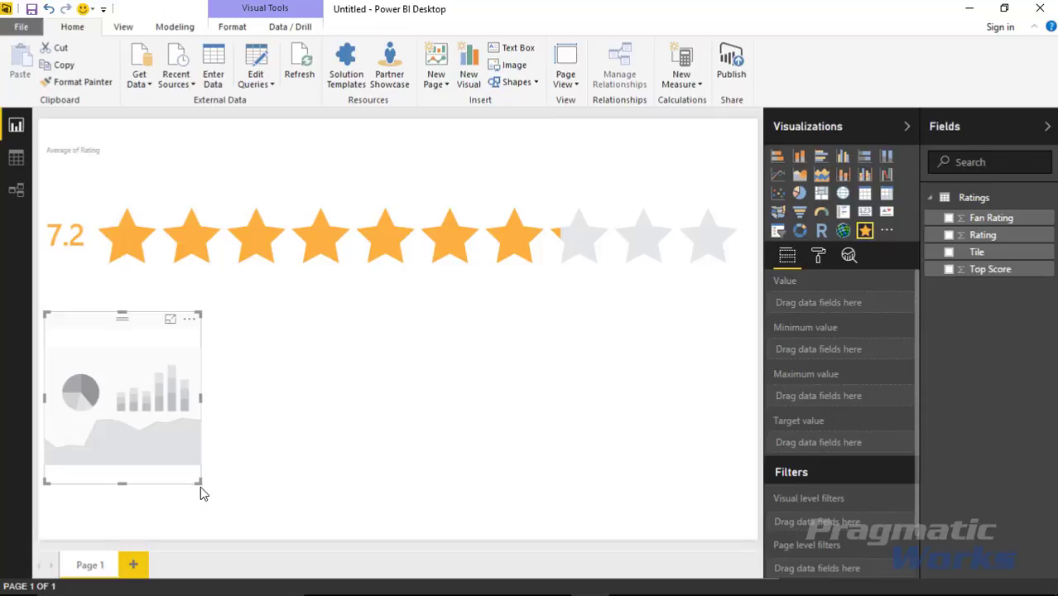
pyautogui.moveTo(200, 484); pyautogui.dragTo(536, 536)
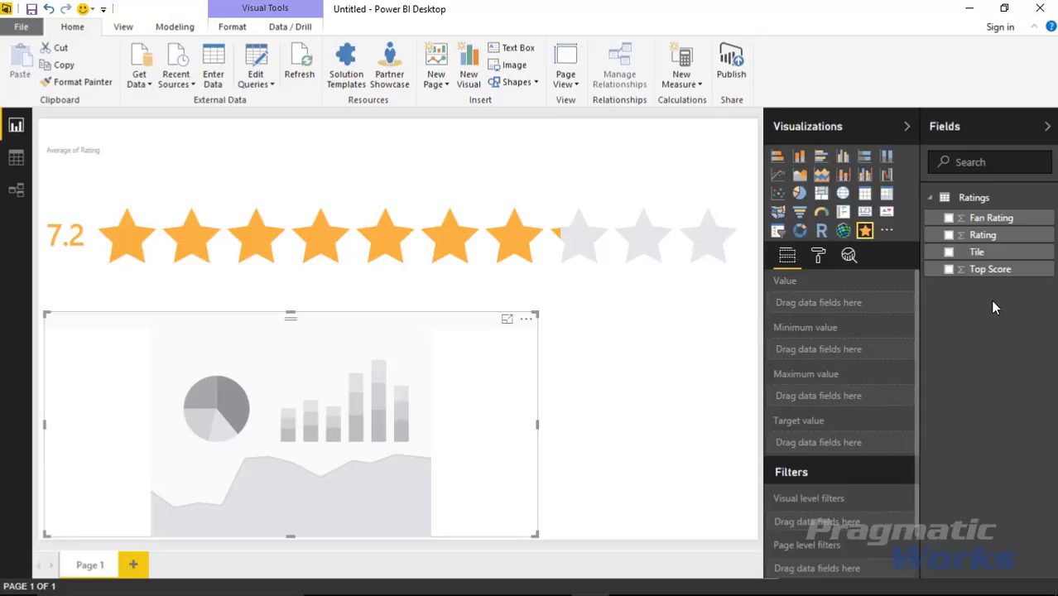
pyautogui.moveTo(980, 282); pyautogui.dragTo(878, 412)
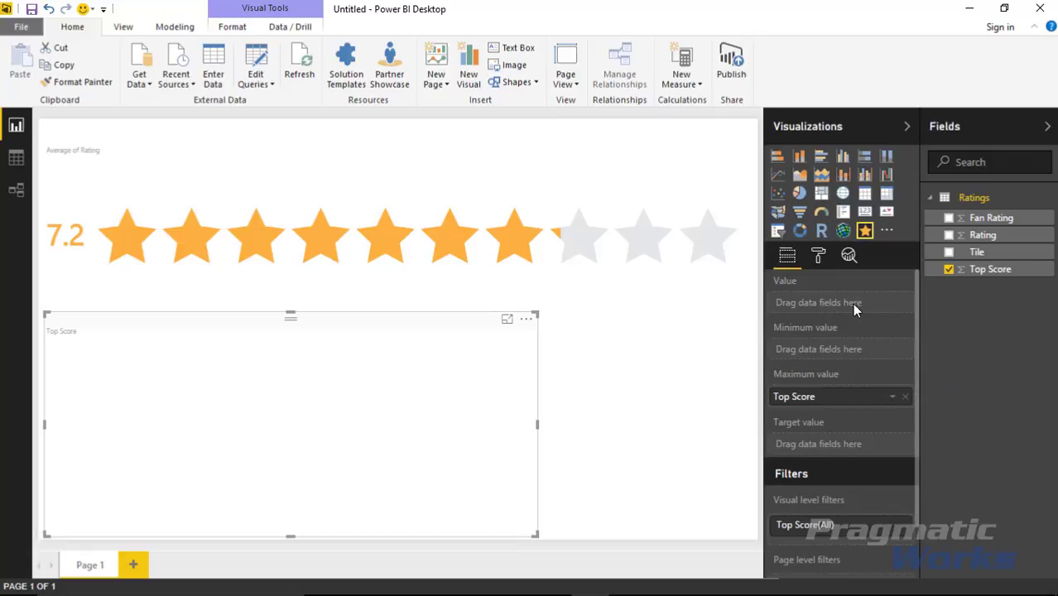
pyautogui.click(949, 219)
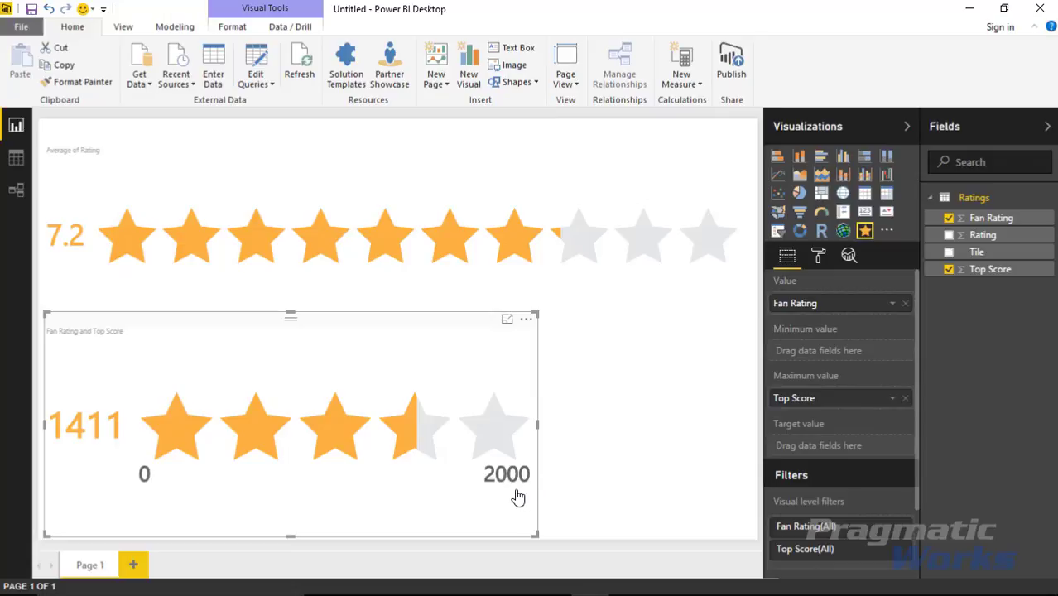
# - Average both Top Score and Fan Rating, then review the top Stars visual's fields
pyautogui.click(892, 398)
pyautogui.click(904, 252)
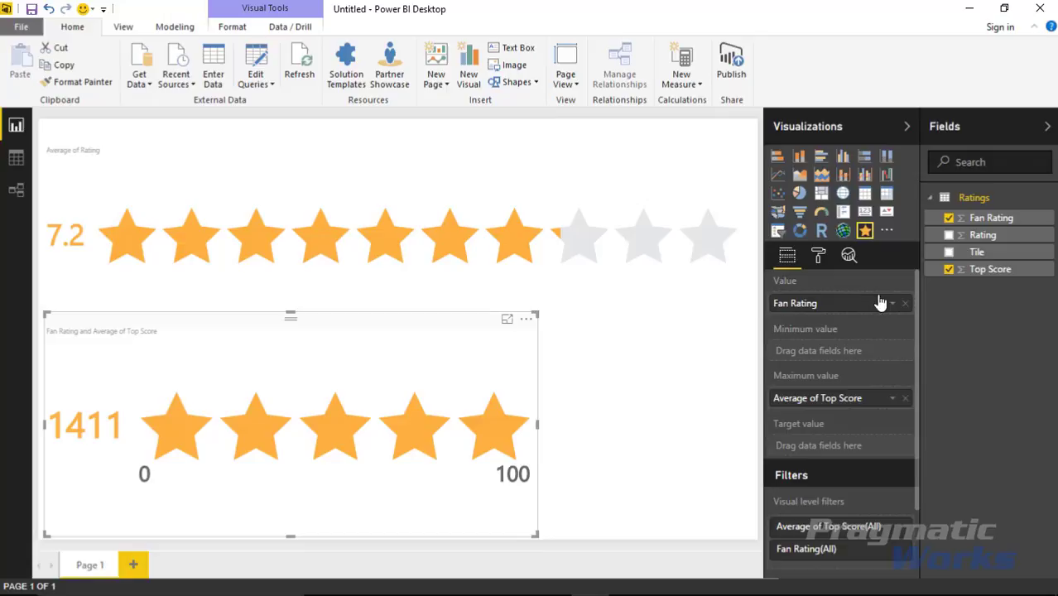
pyautogui.click(894, 307)
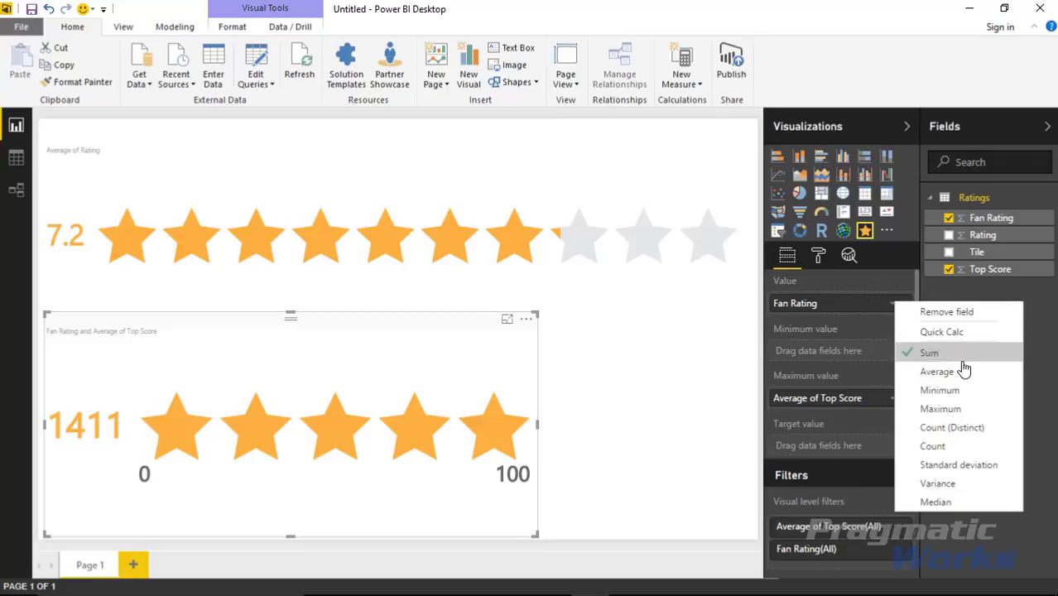
pyautogui.click(902, 372)
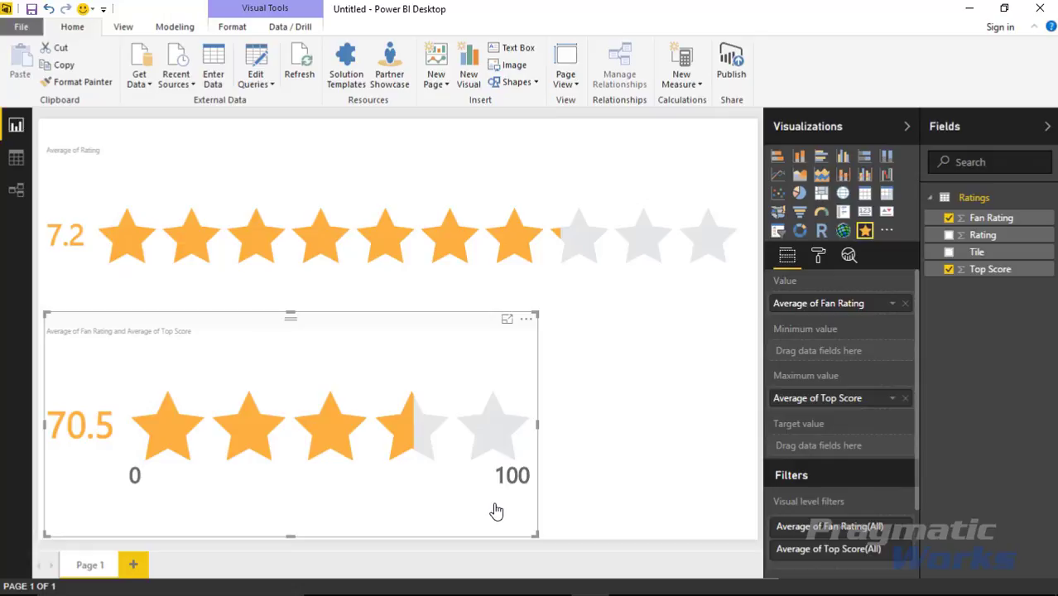
pyautogui.click(601, 456)
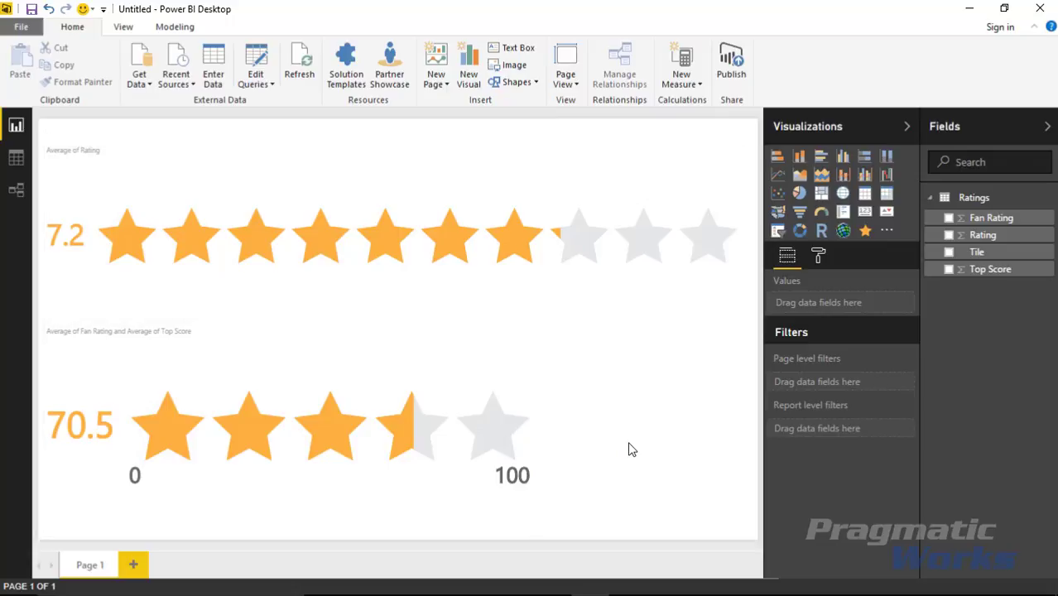
pyautogui.click(456, 291)
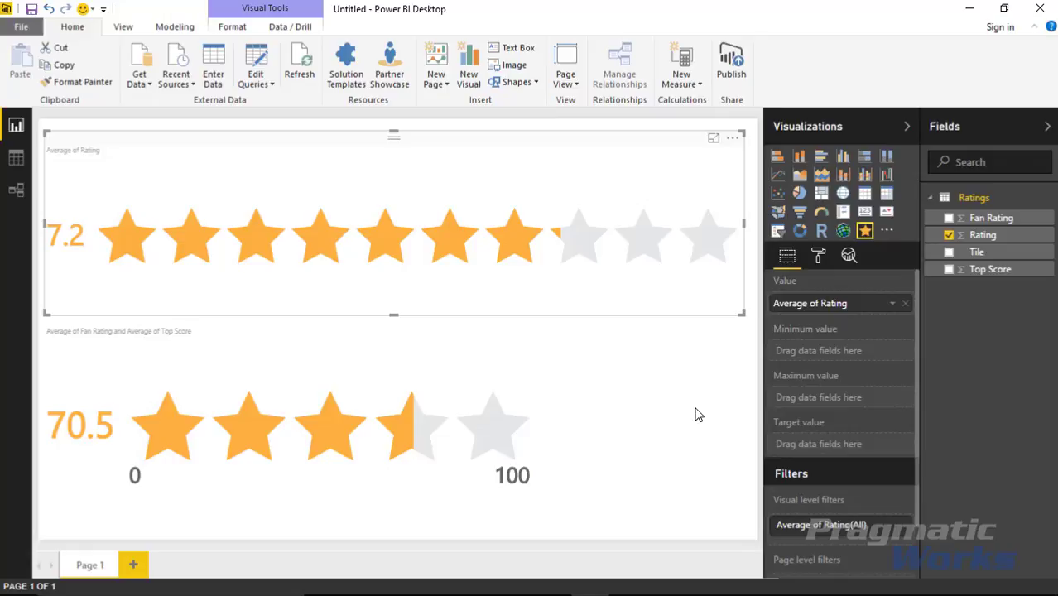
pyautogui.click(627, 358)
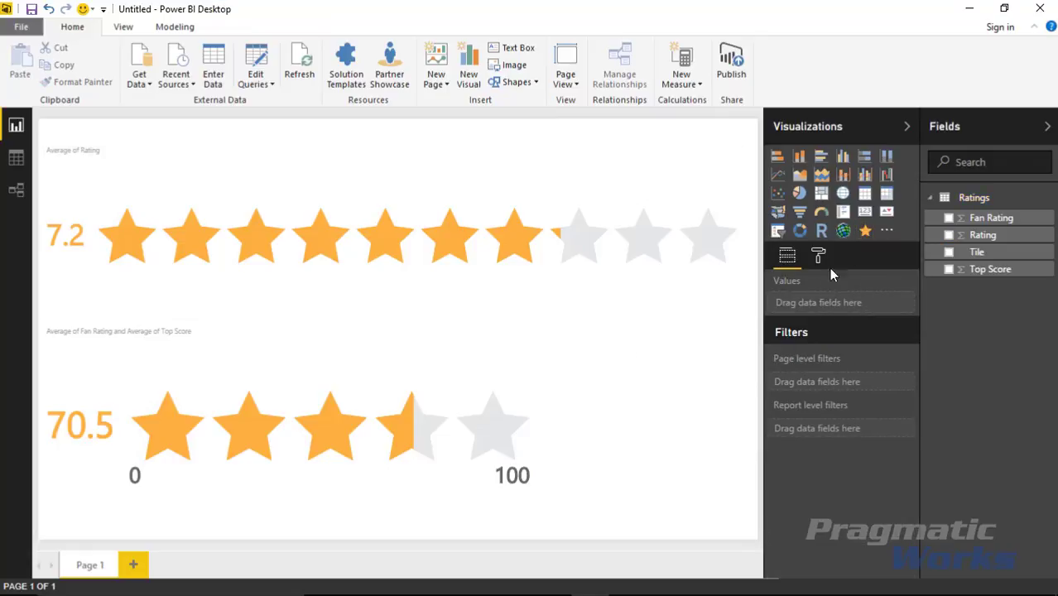
# - Add a slicer beside the lower star visual filled with the Tile movie titles
pyautogui.click(778, 231)
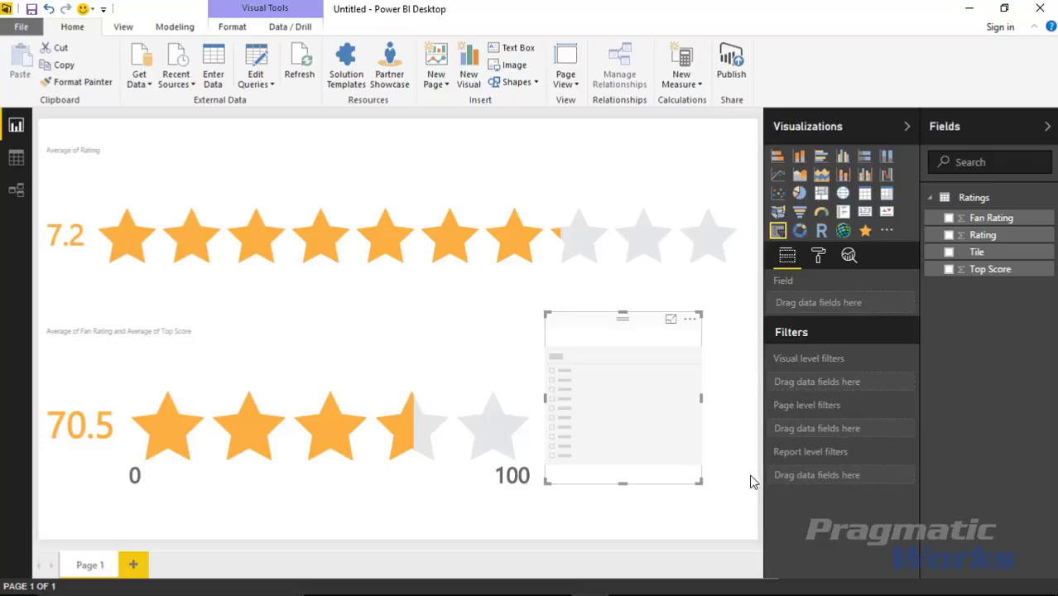
pyautogui.moveTo(702, 482); pyautogui.dragTo(756, 497)
pyautogui.click(756, 500)
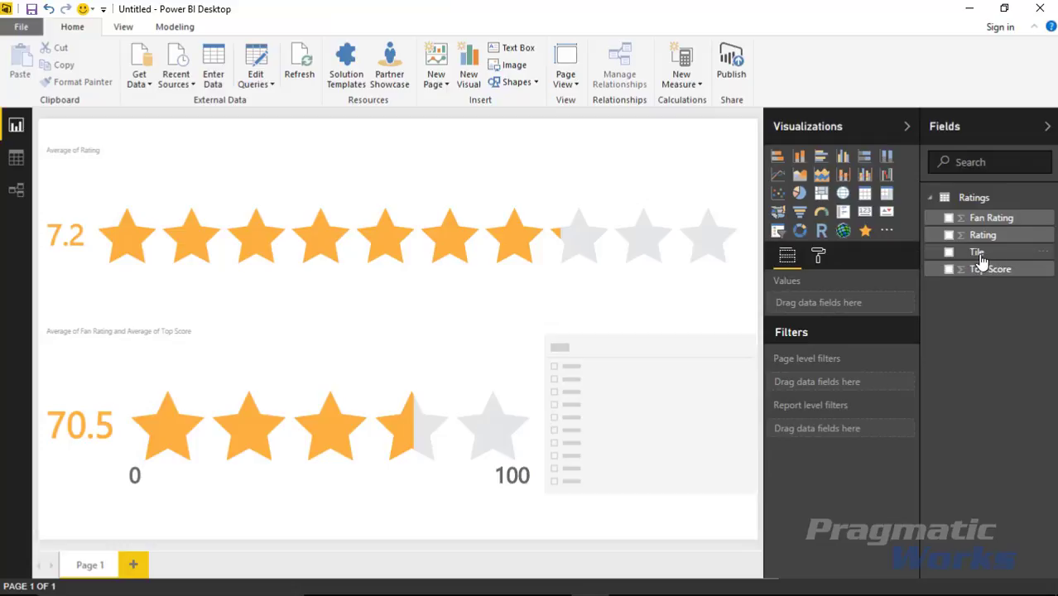
pyautogui.moveTo(978, 253); pyautogui.dragTo(657, 412)
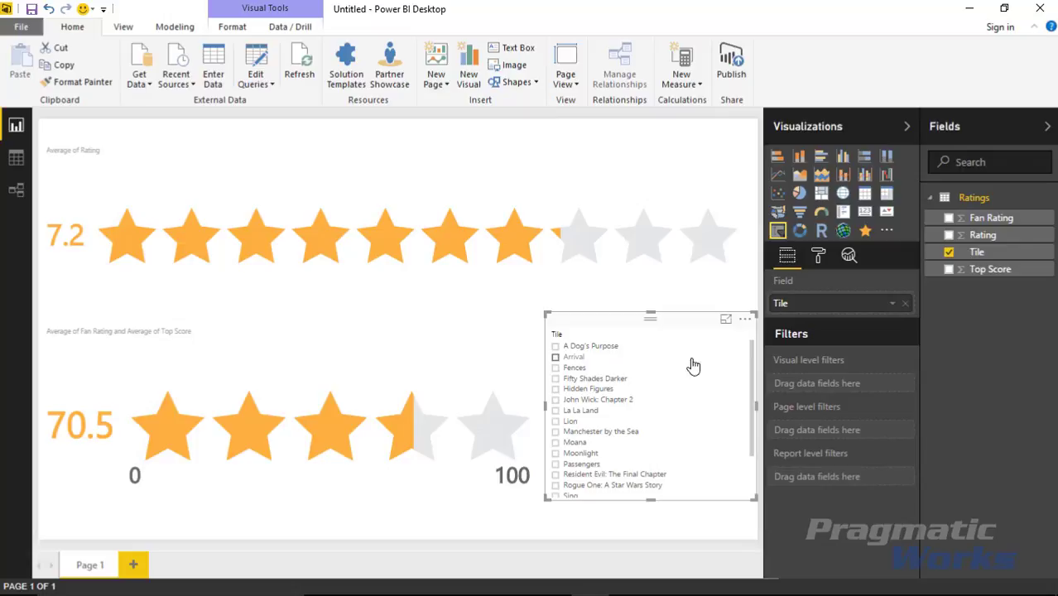
# - Open the slicer's format settings and expand the Items text options
pyautogui.click(819, 258)
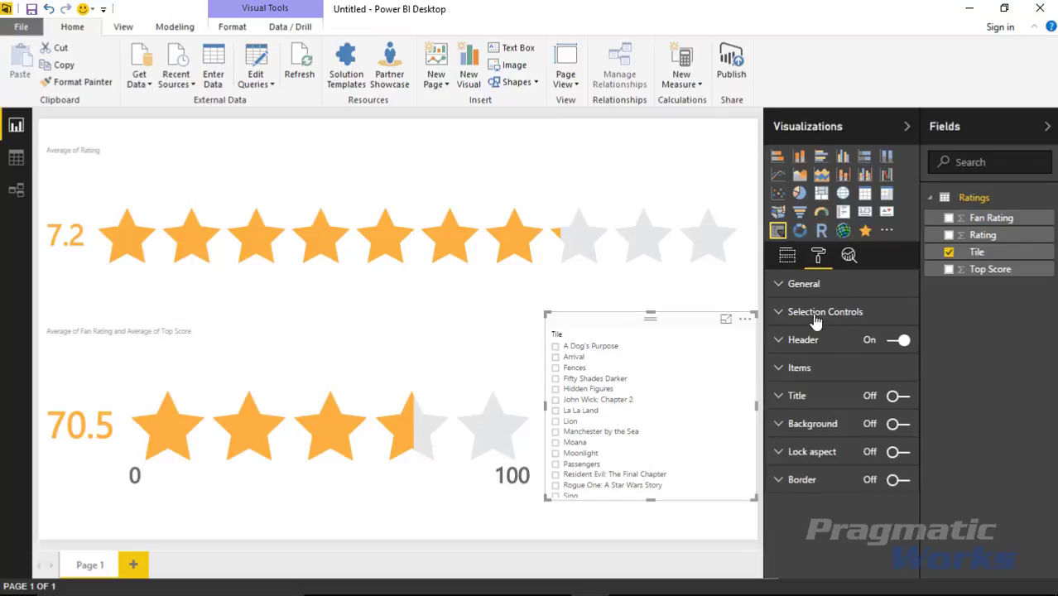
pyautogui.click(781, 313)
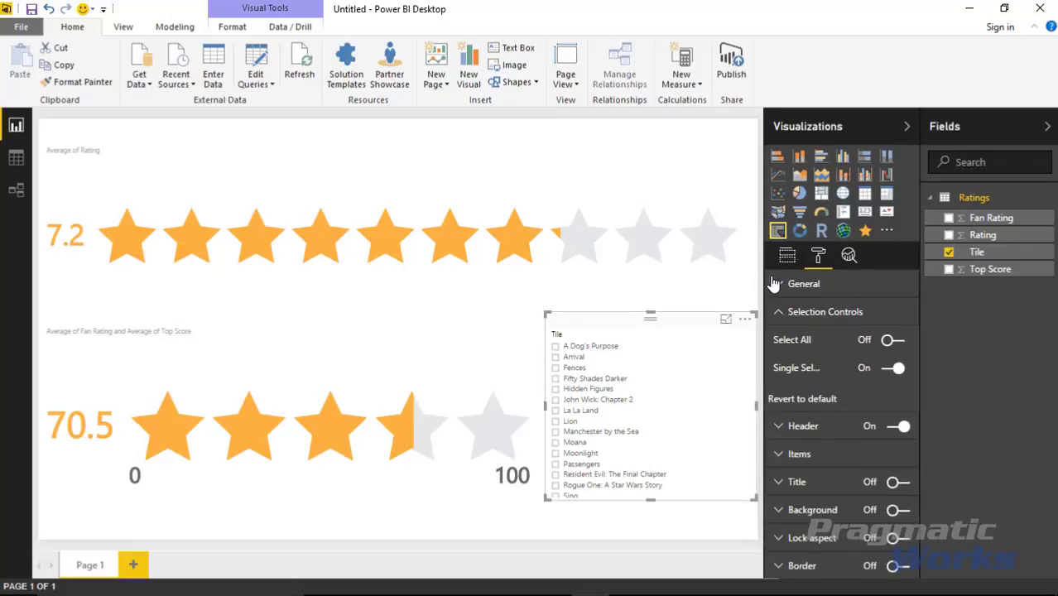
pyautogui.click(782, 284)
pyautogui.click(791, 286)
pyautogui.click(786, 308)
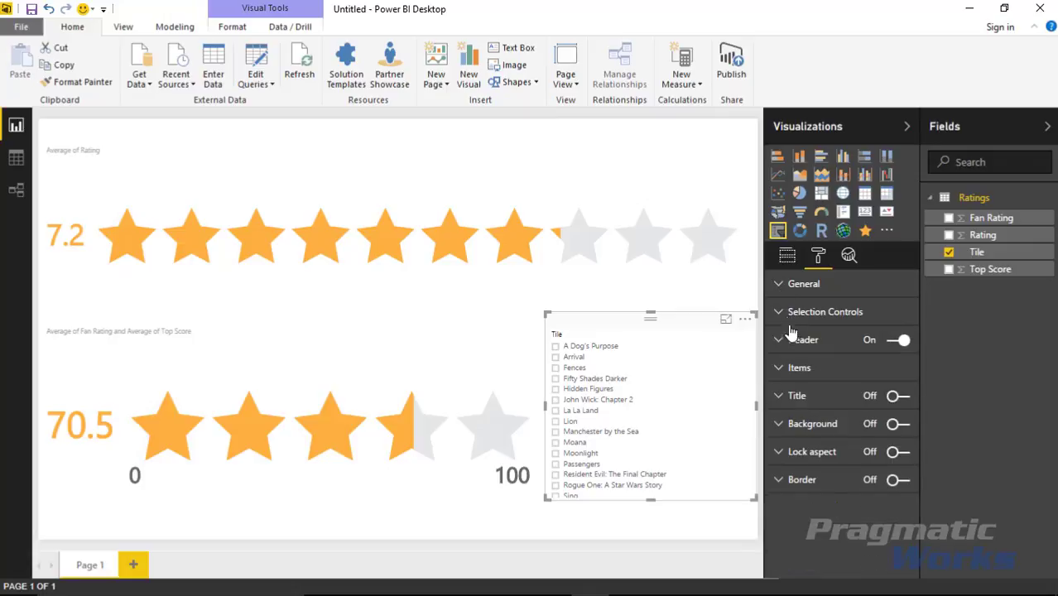
pyautogui.click(792, 367)
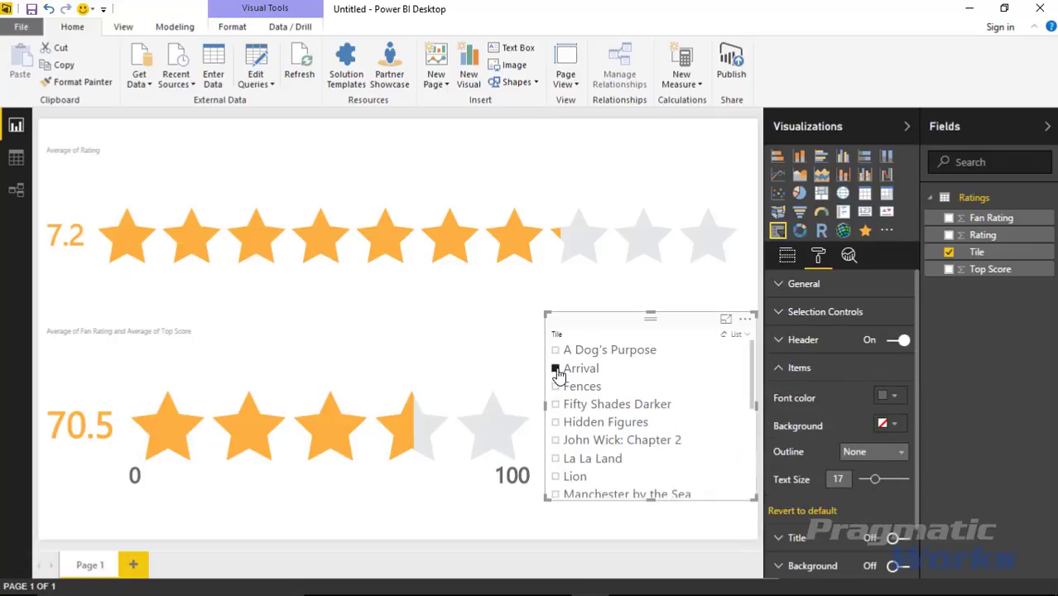
# - Try several titles in the Tile slicer, then filter to Rogue One: A Star Wars Story
pyautogui.click(555, 369)
pyautogui.click(555, 387)
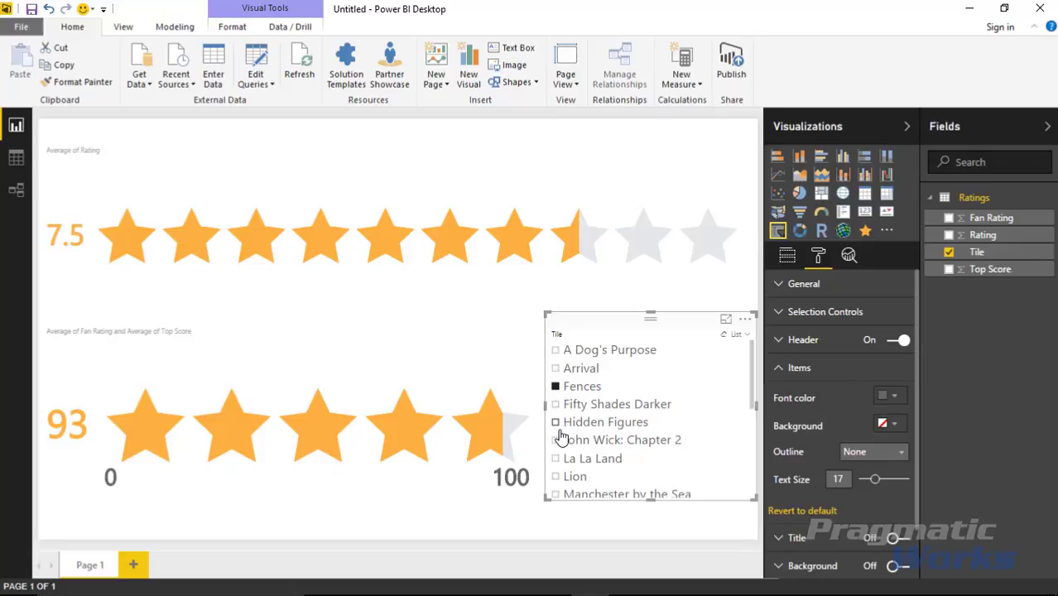
pyautogui.click(555, 422)
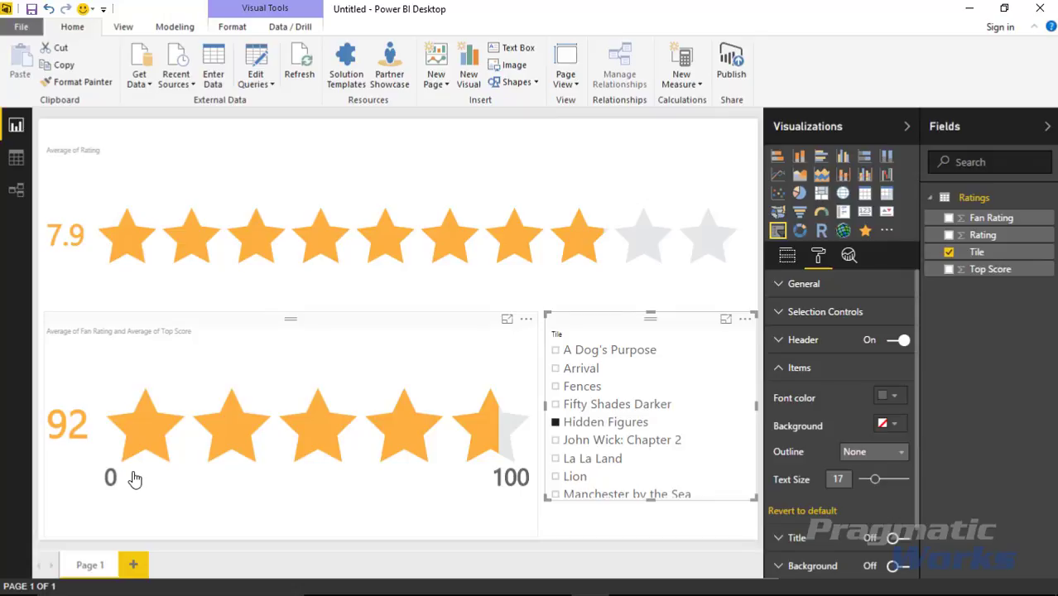
pyautogui.click(555, 439)
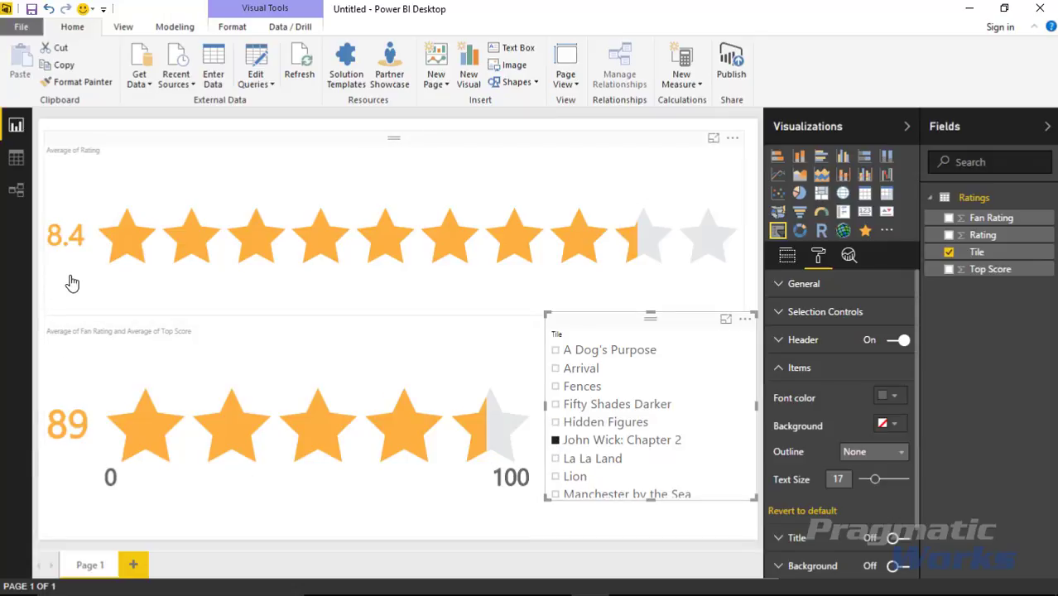
pyautogui.click(555, 350)
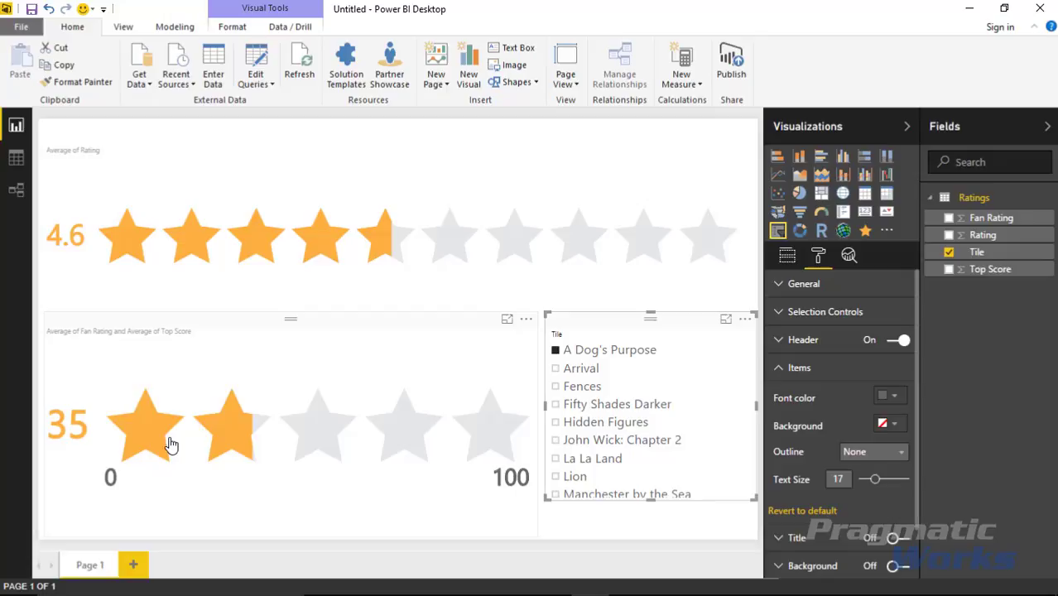
pyautogui.scroll(-3, 596, 447)
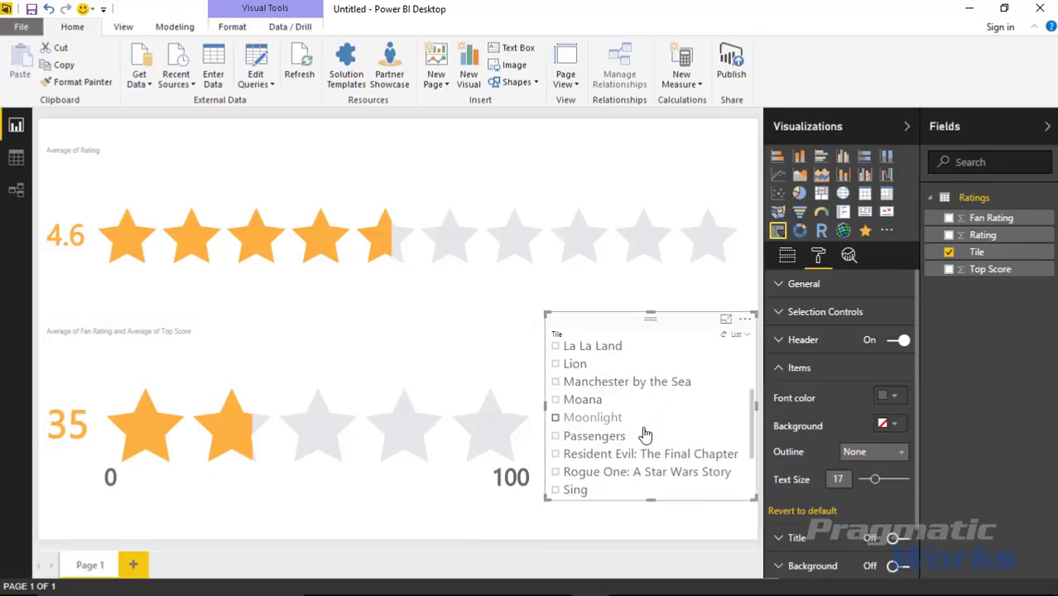
pyautogui.click(572, 478)
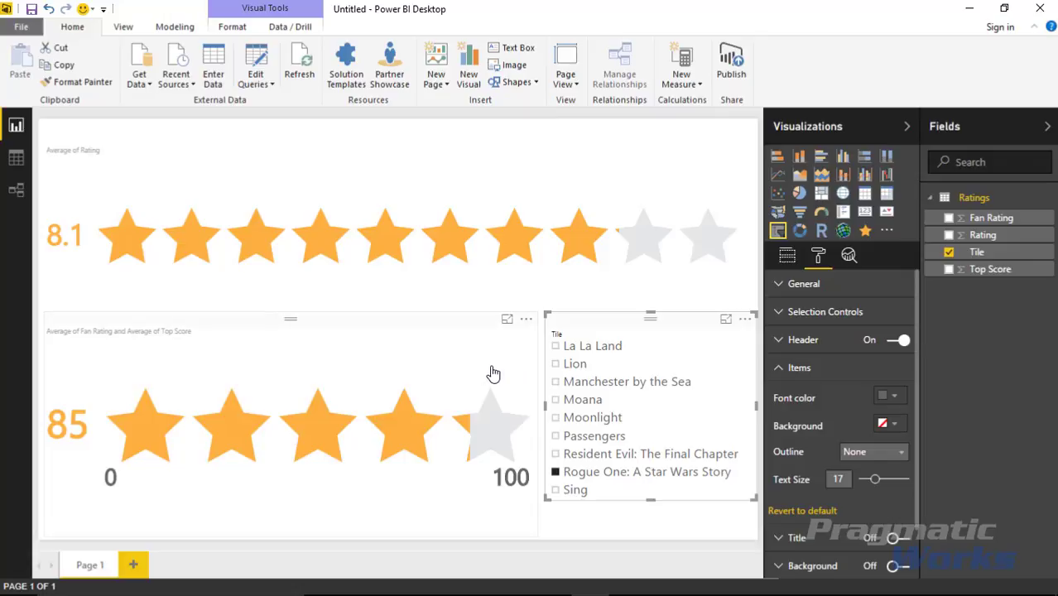
pyautogui.click(398, 377)
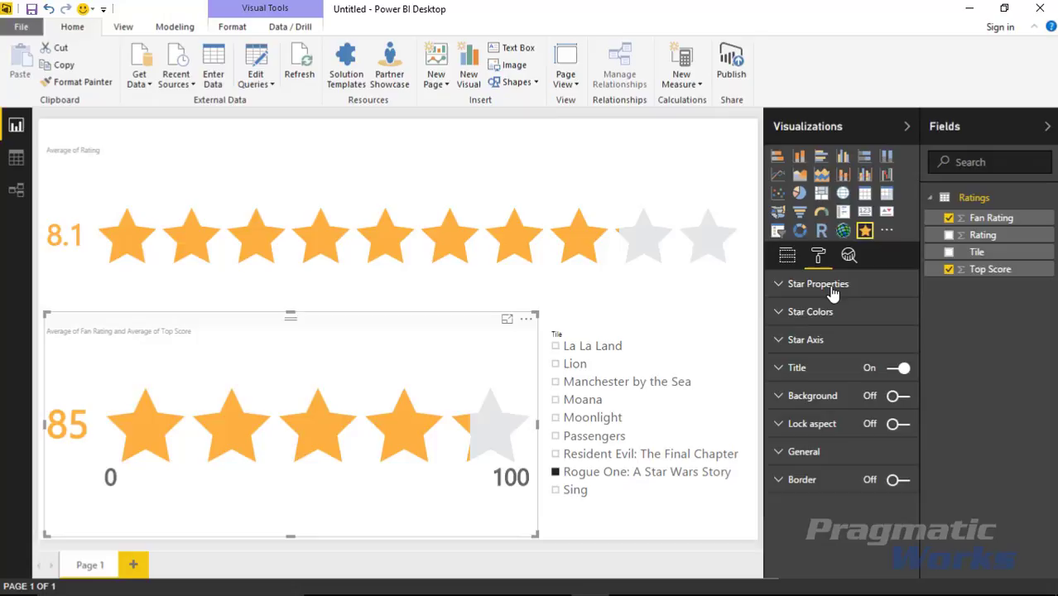
# - Try dollar and heart symbols, then set the Fan Rating visual's symbol to Thumbs Up
pyautogui.click(779, 286)
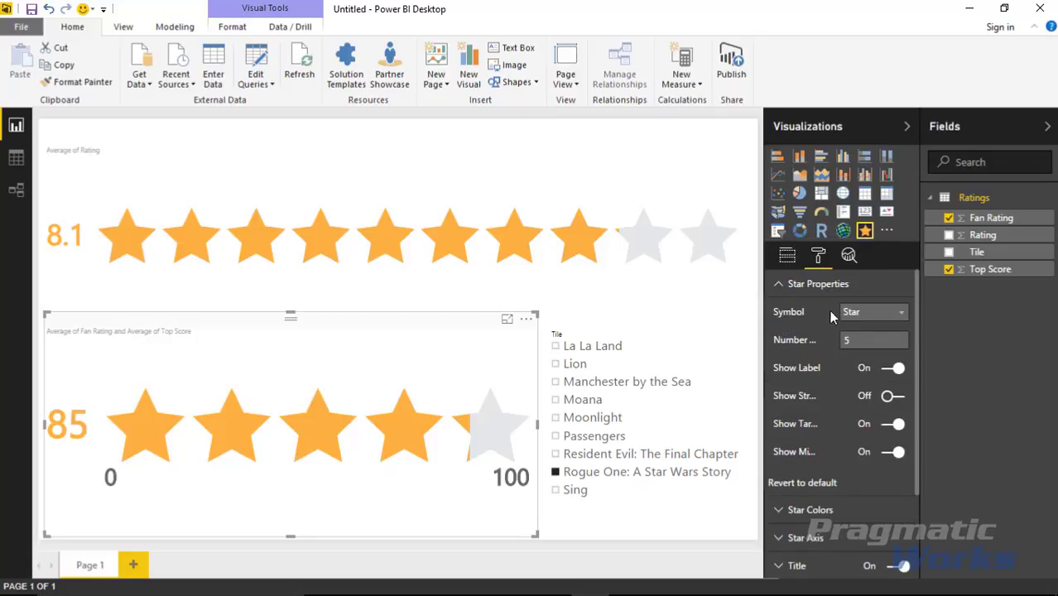
pyautogui.click(906, 321)
pyautogui.click(899, 349)
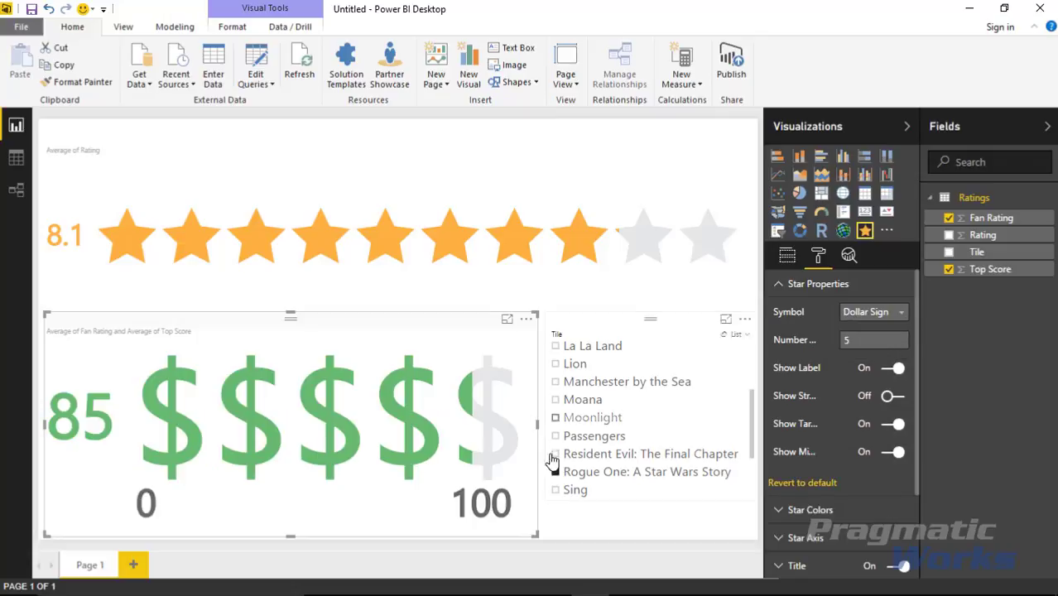
pyautogui.click(861, 317)
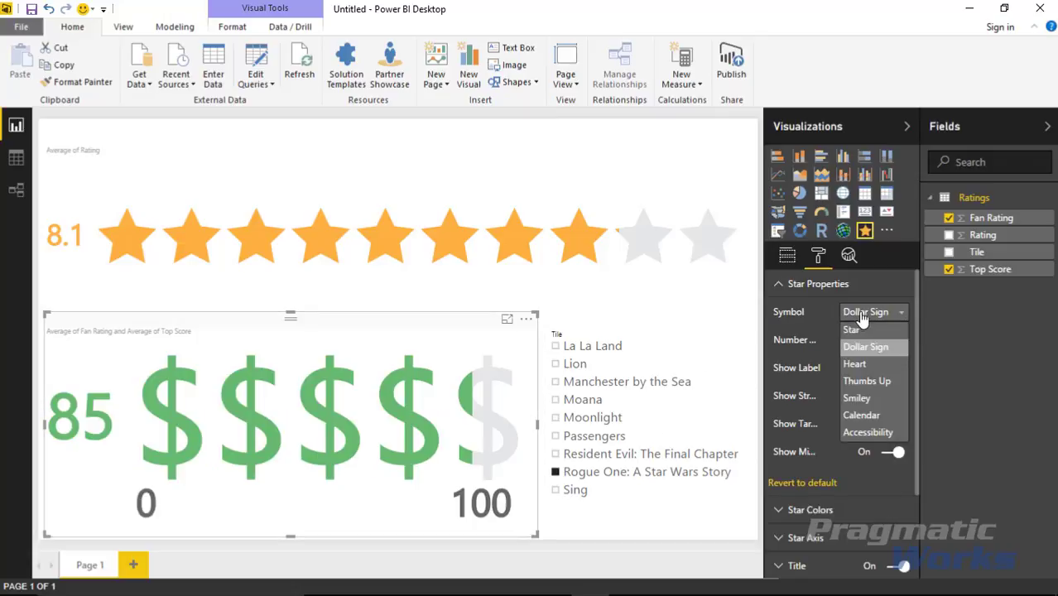
pyautogui.click(856, 363)
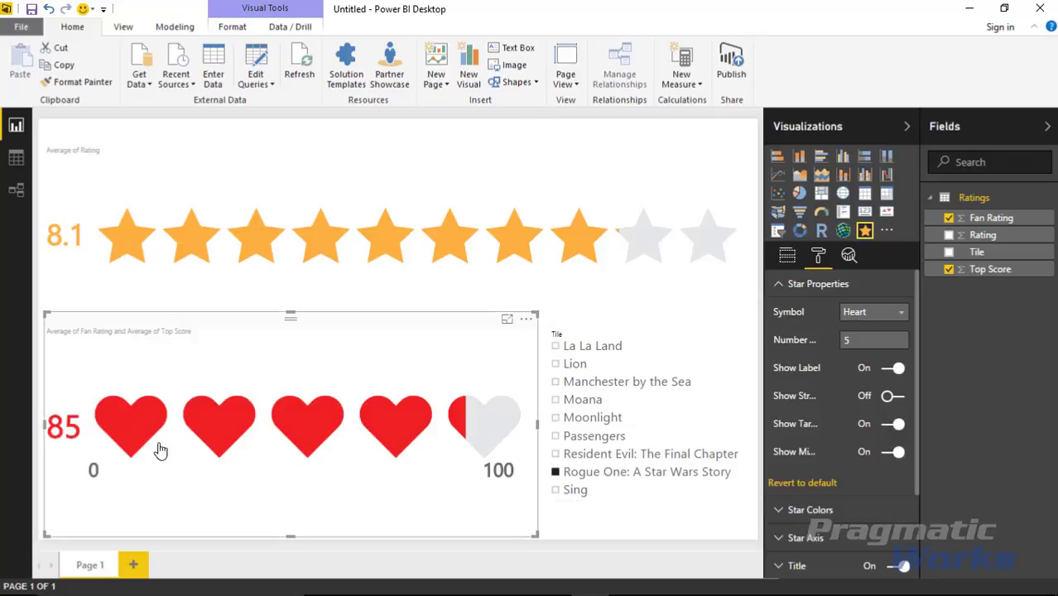
pyautogui.click(854, 316)
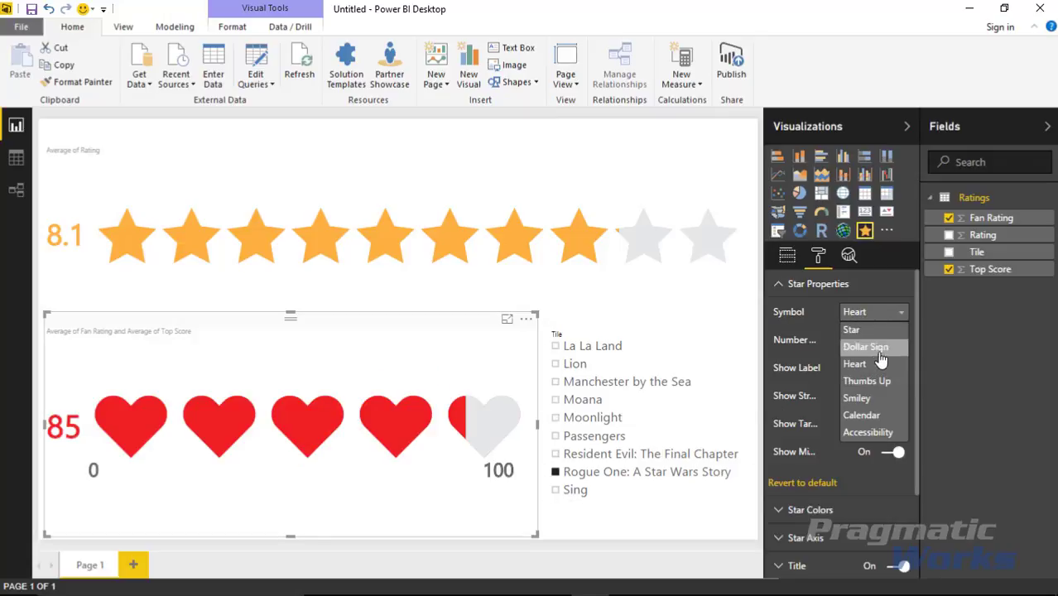
pyautogui.click(871, 381)
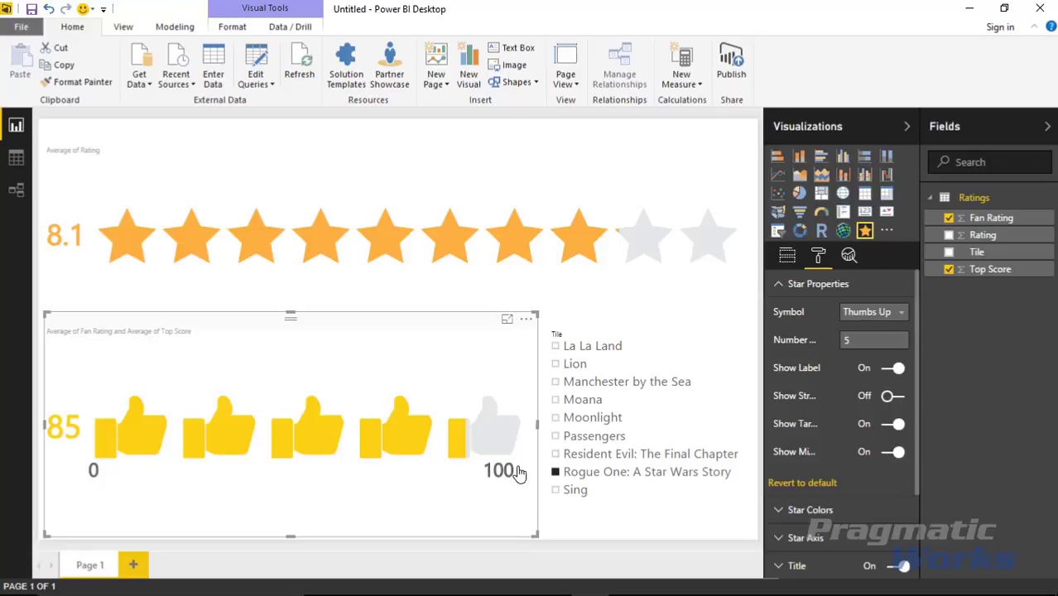
pyautogui.click(891, 313)
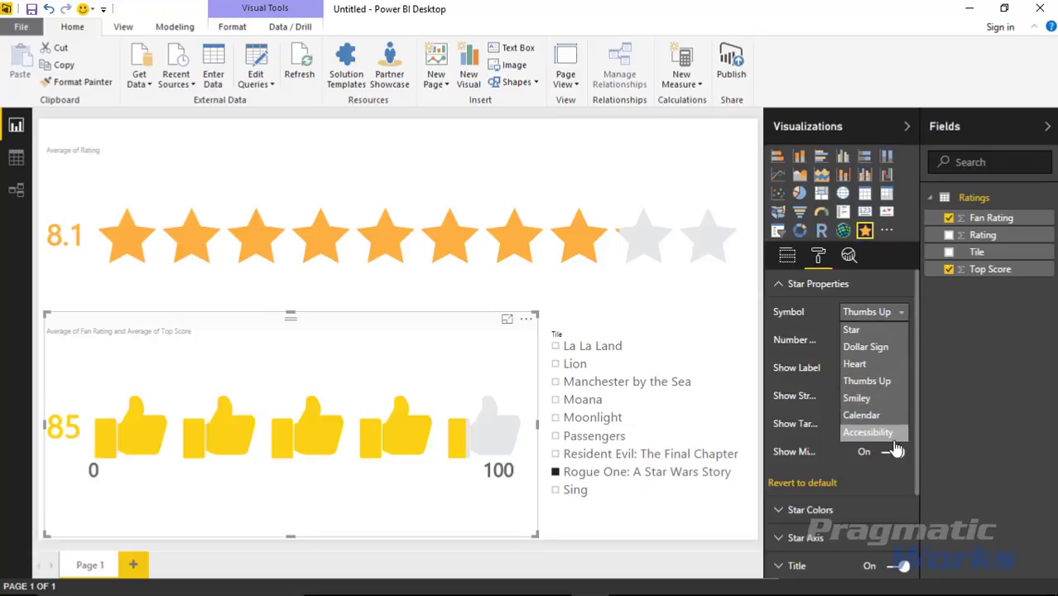
pyautogui.click(808, 379)
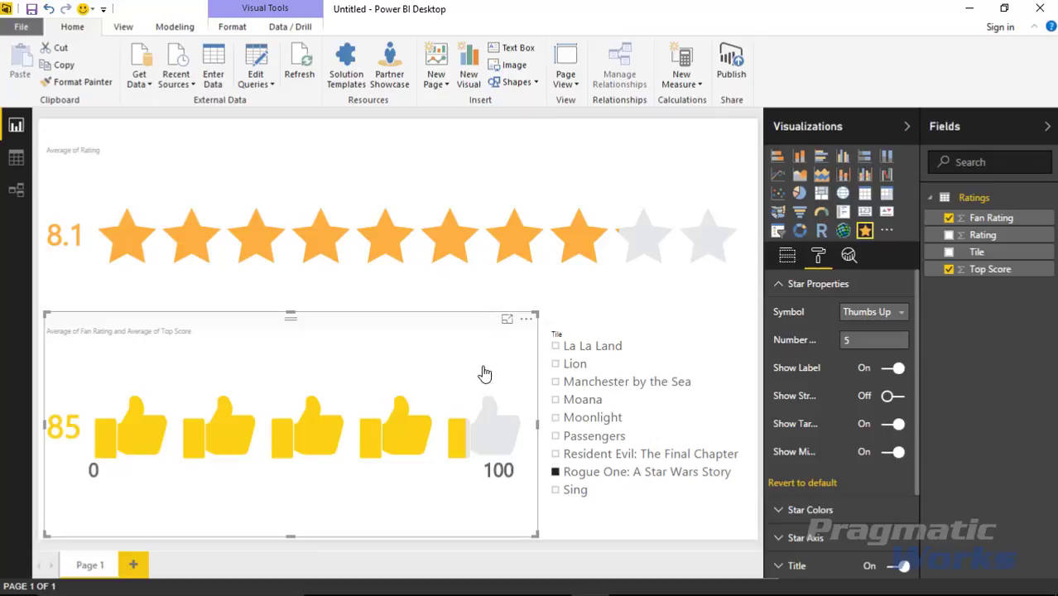
# - Toggle Show Label and Show Stroke on the thumbs visual, leaving both as before
pyautogui.click(894, 367)
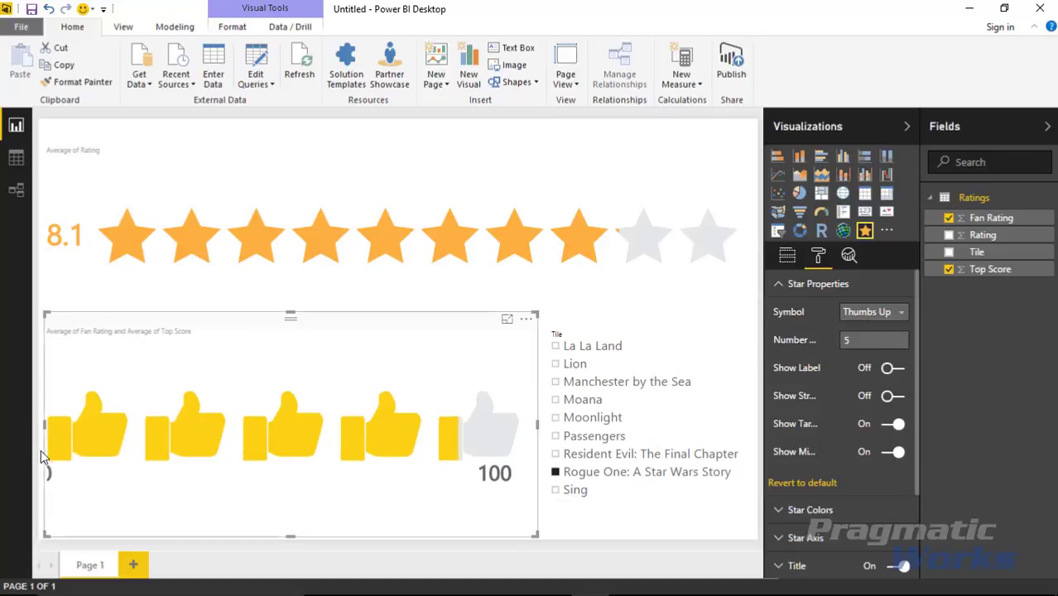
pyautogui.click(891, 369)
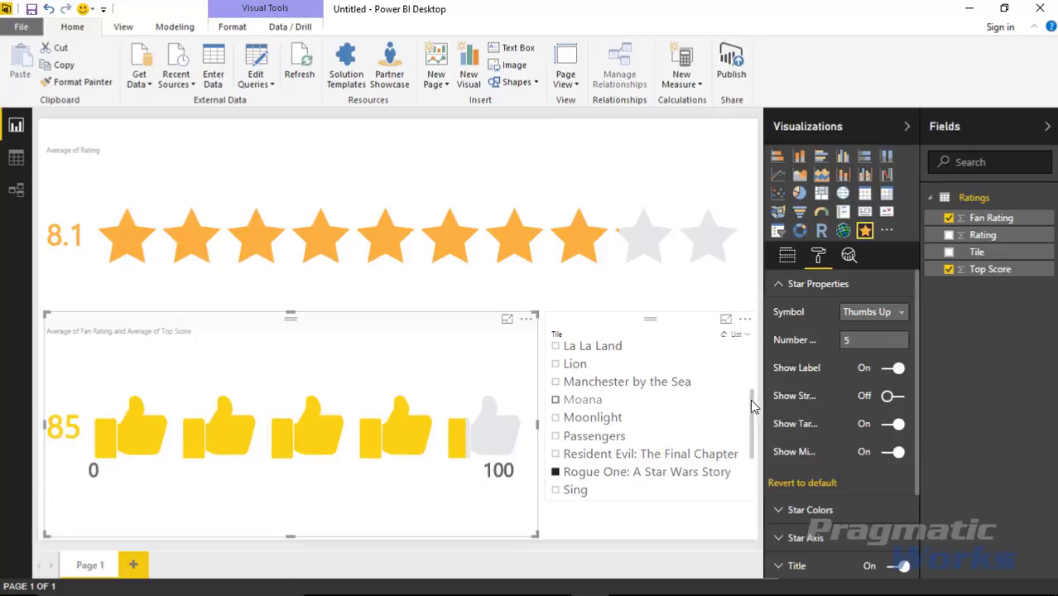
pyautogui.moveTo(762, 410)
pyautogui.mouseDown()
pyautogui.moveTo(739, 411)
pyautogui.moveTo(759, 397)
pyautogui.mouseUp()
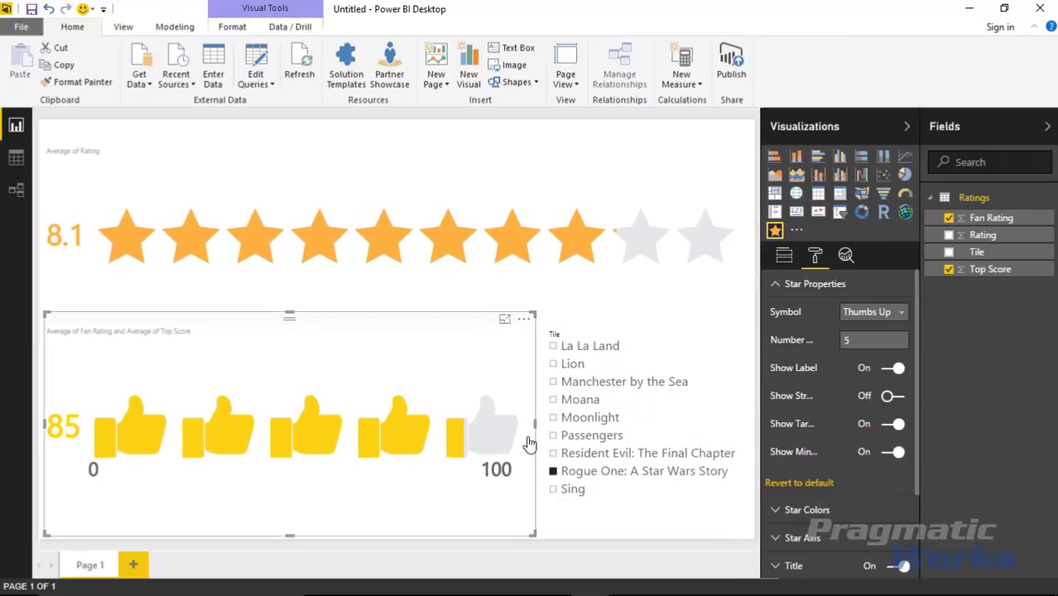
pyautogui.click(891, 398)
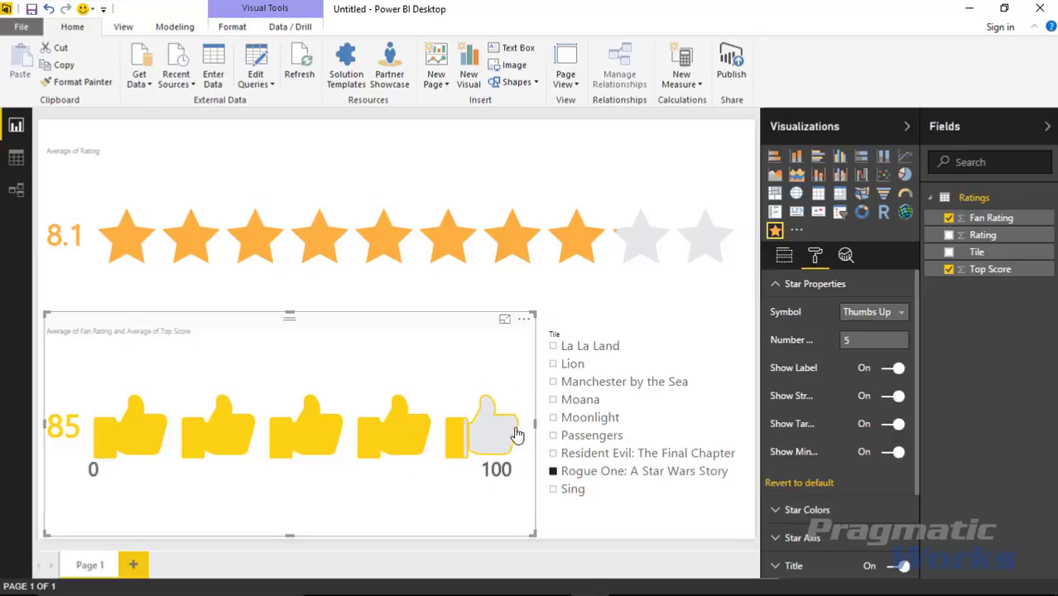
pyautogui.click(891, 398)
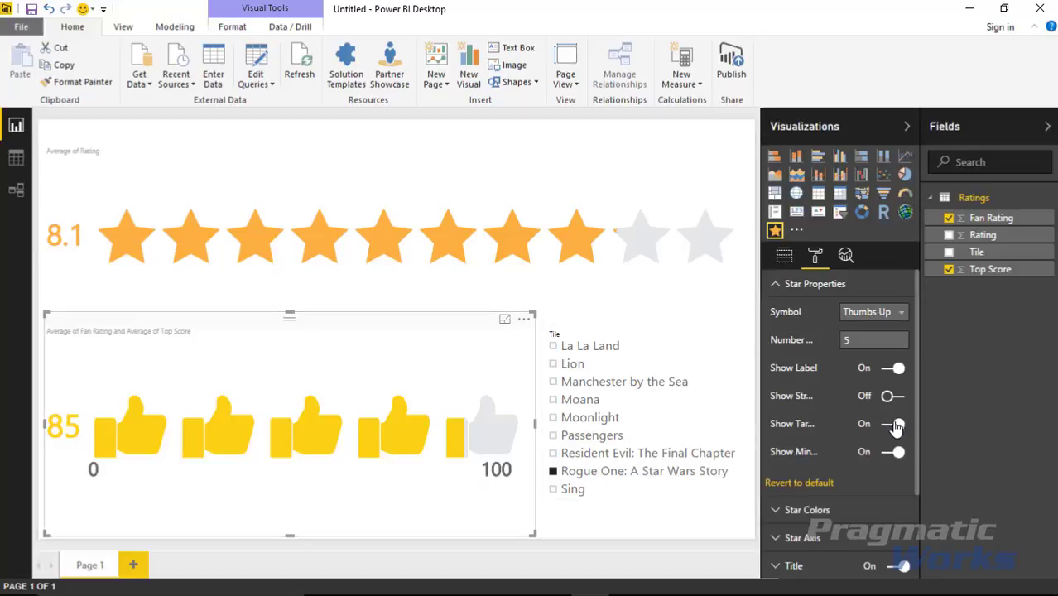
# - Turn Show Target and Show Min/Max off, hiding the 0 and 100 labels
pyautogui.click(893, 425)
pyautogui.click(899, 455)
pyautogui.click(899, 454)
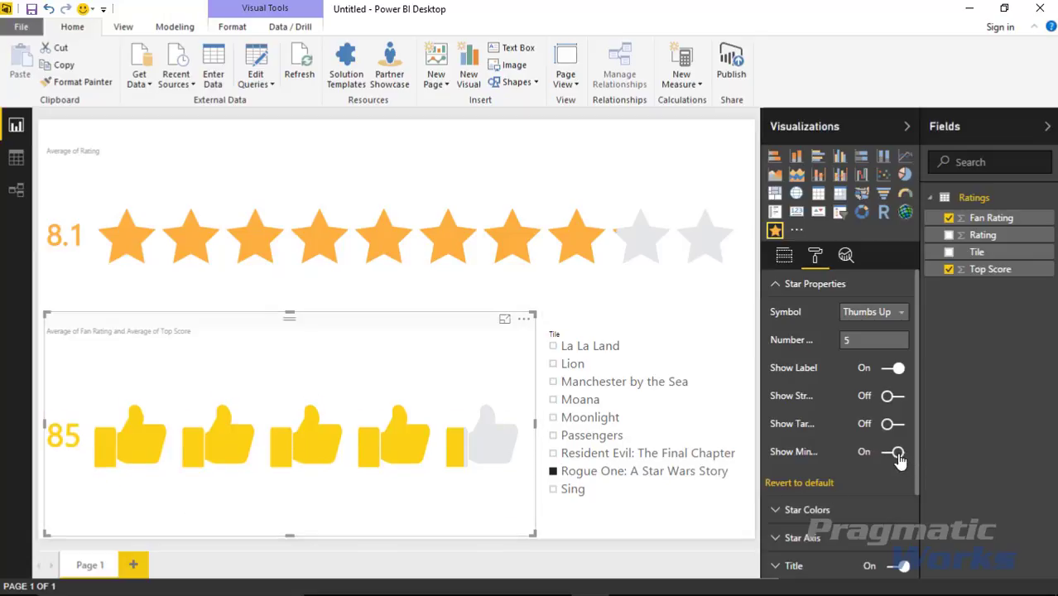
pyautogui.click(899, 454)
pyautogui.click(894, 451)
pyautogui.click(894, 451)
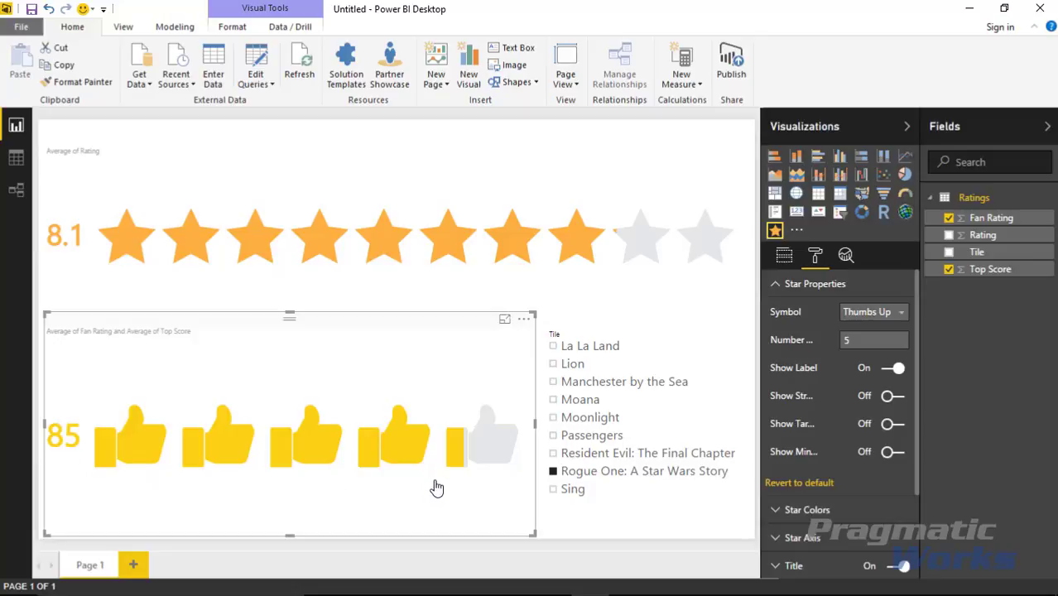
# - Expand Star Colors and revert the Star Stroke colour to its default
pyautogui.click(775, 285)
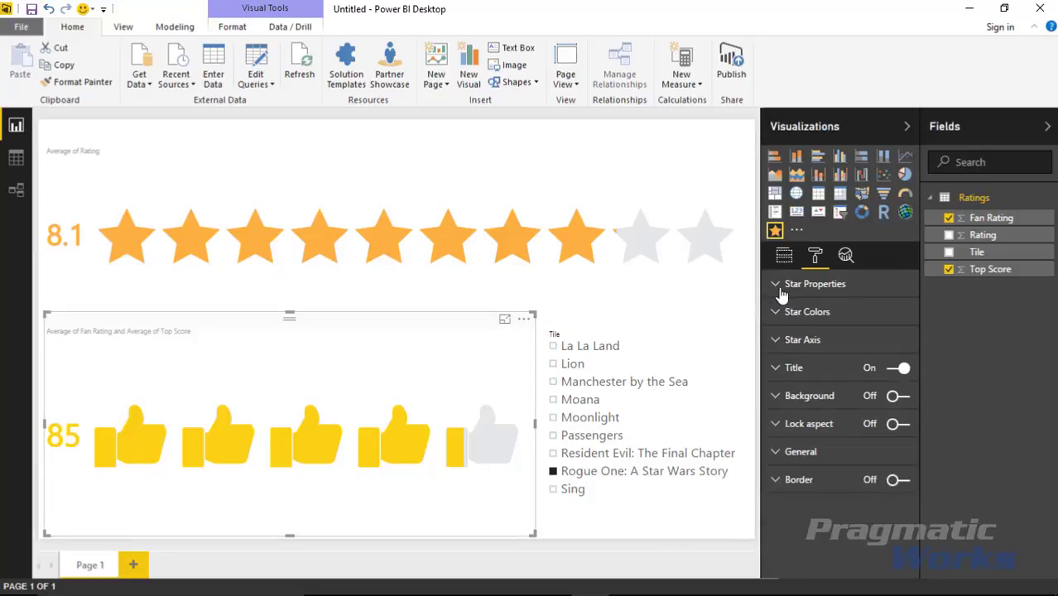
pyautogui.click(776, 320)
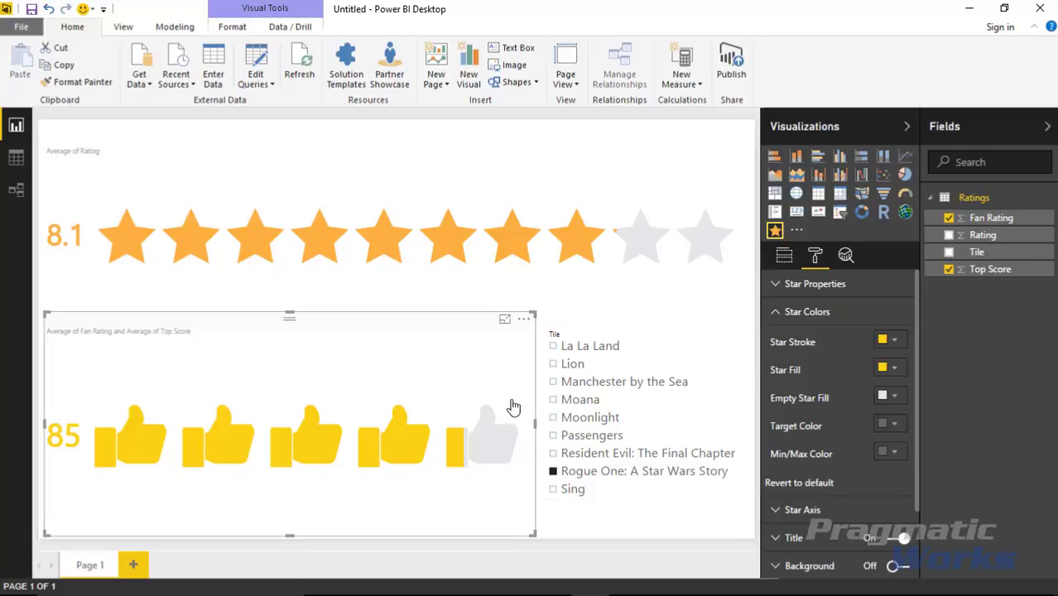
pyautogui.click(894, 341)
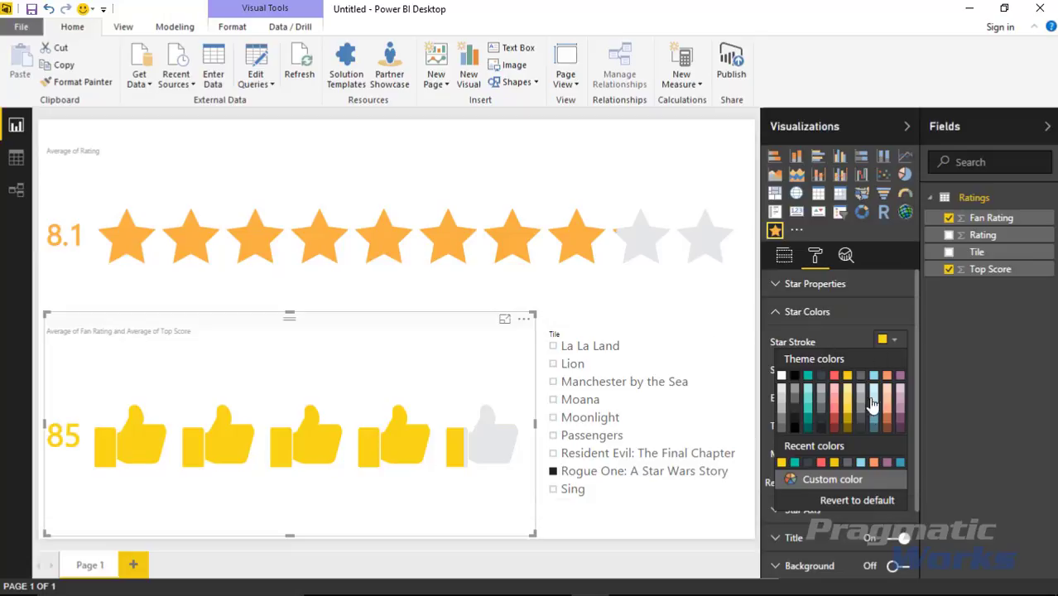
pyautogui.click(865, 502)
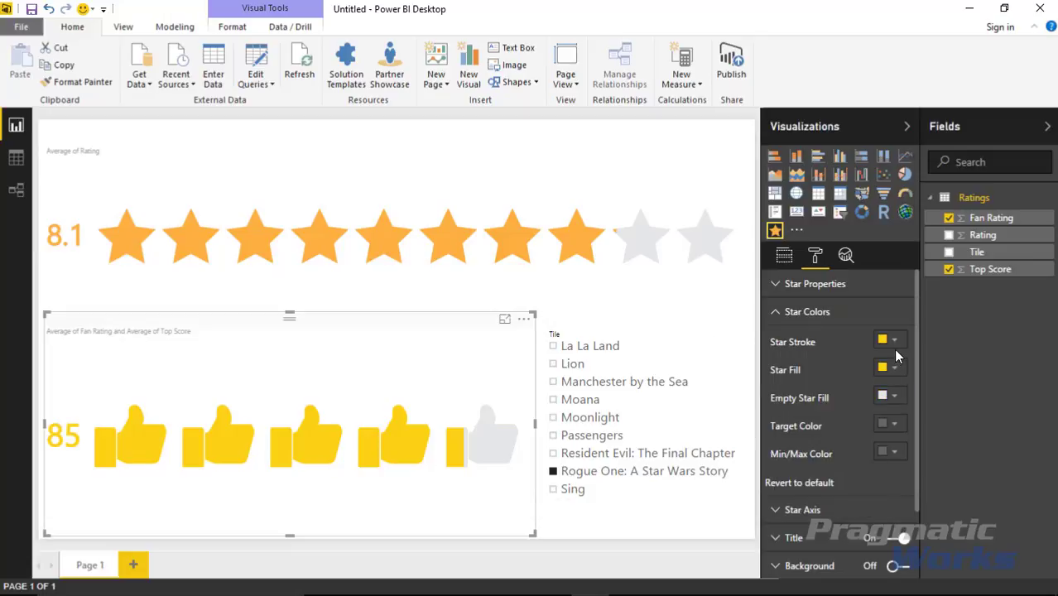
# - Set the thumbs-up Star Fill to red, then change it to the recent blue
pyautogui.click(900, 372)
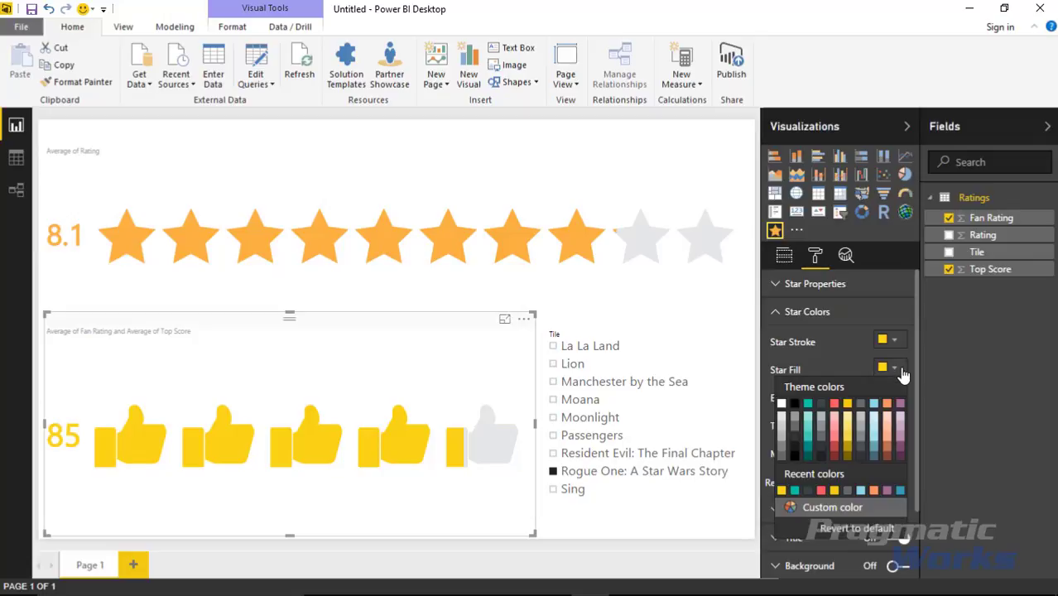
pyautogui.click(834, 405)
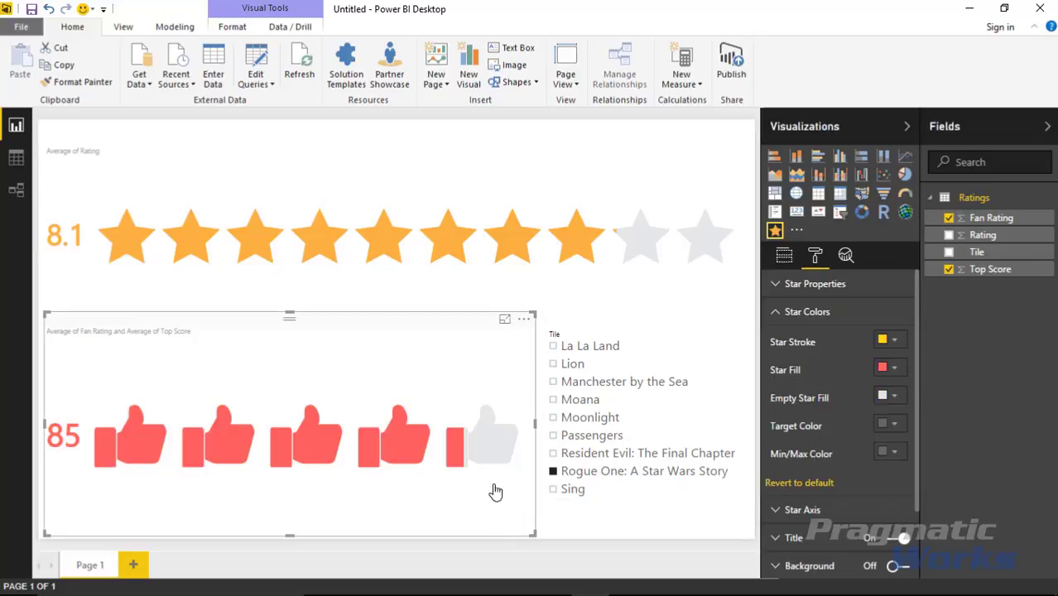
pyautogui.click(886, 369)
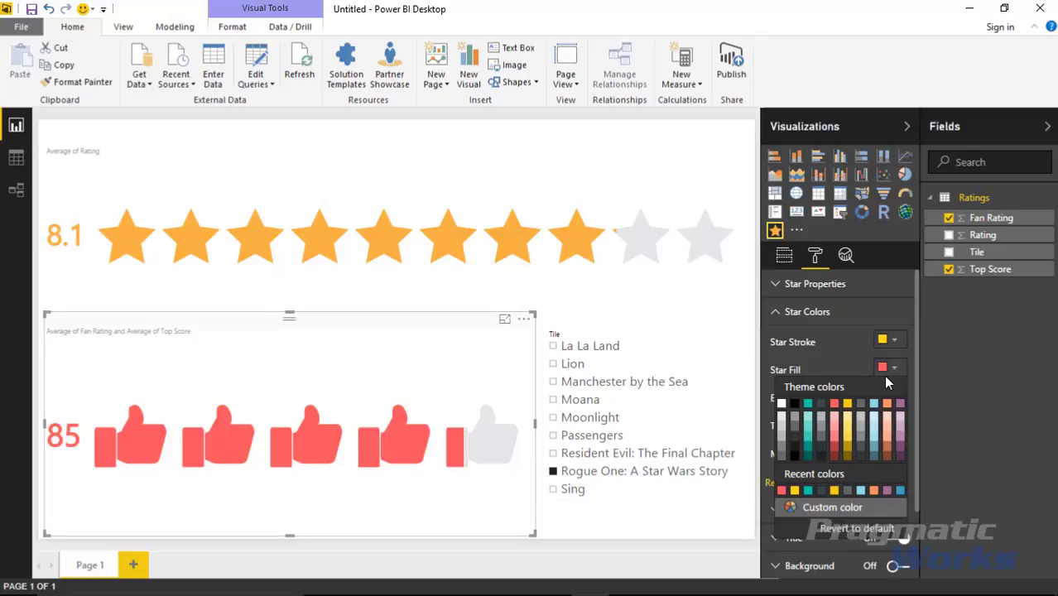
pyautogui.click(900, 491)
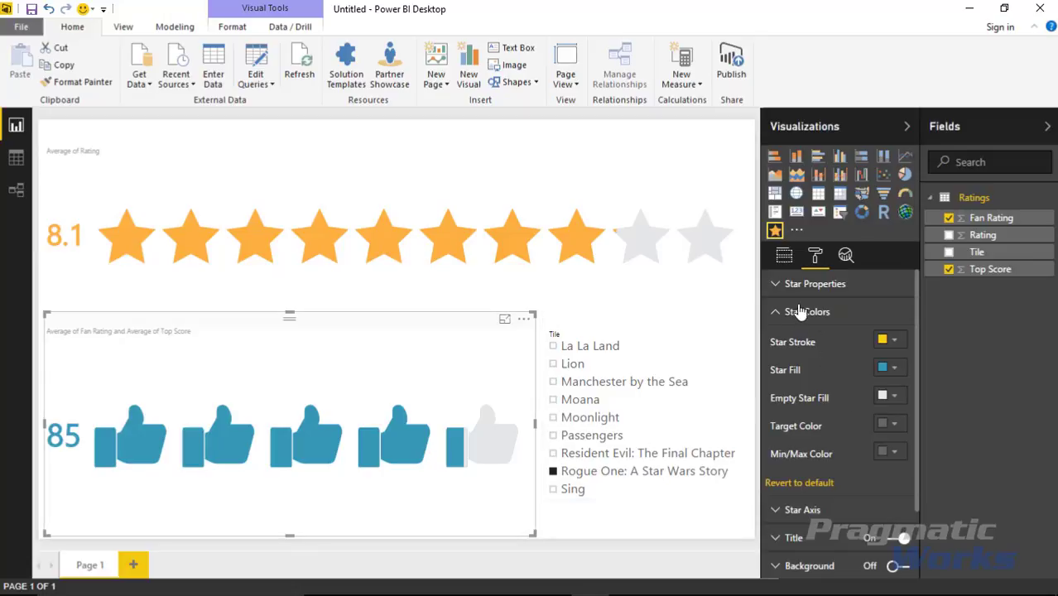
# - Set the Star Axis minimum to 10, then select it to change it to 0
pyautogui.click(773, 314)
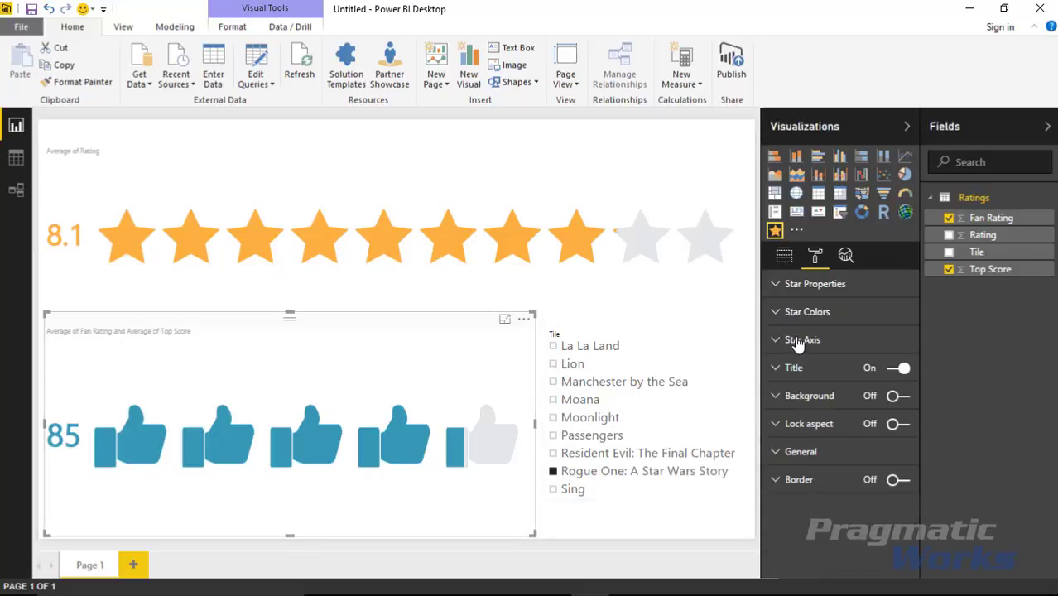
pyautogui.click(778, 341)
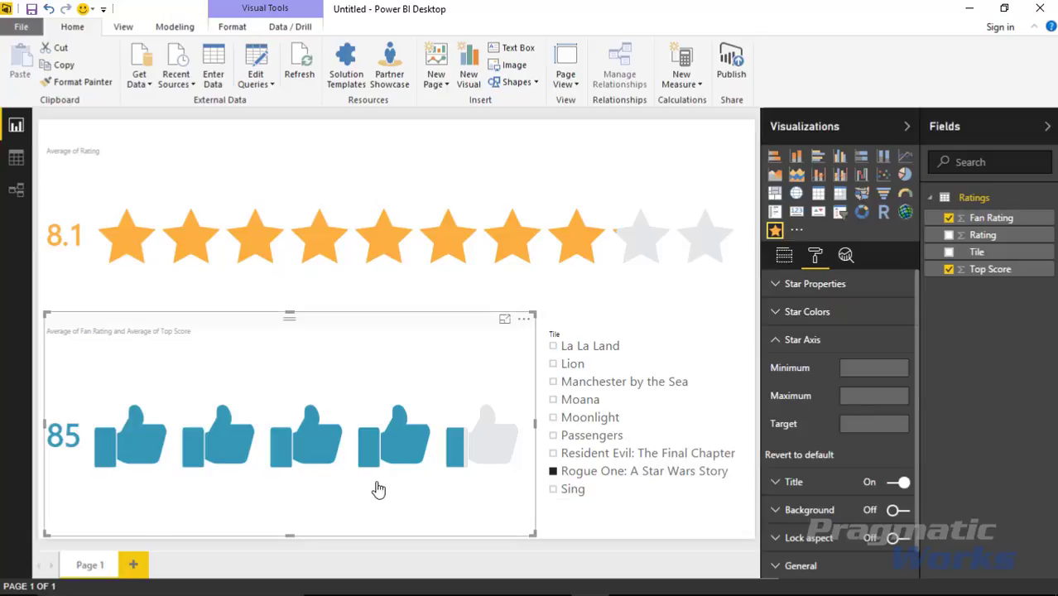
pyautogui.click(856, 368)
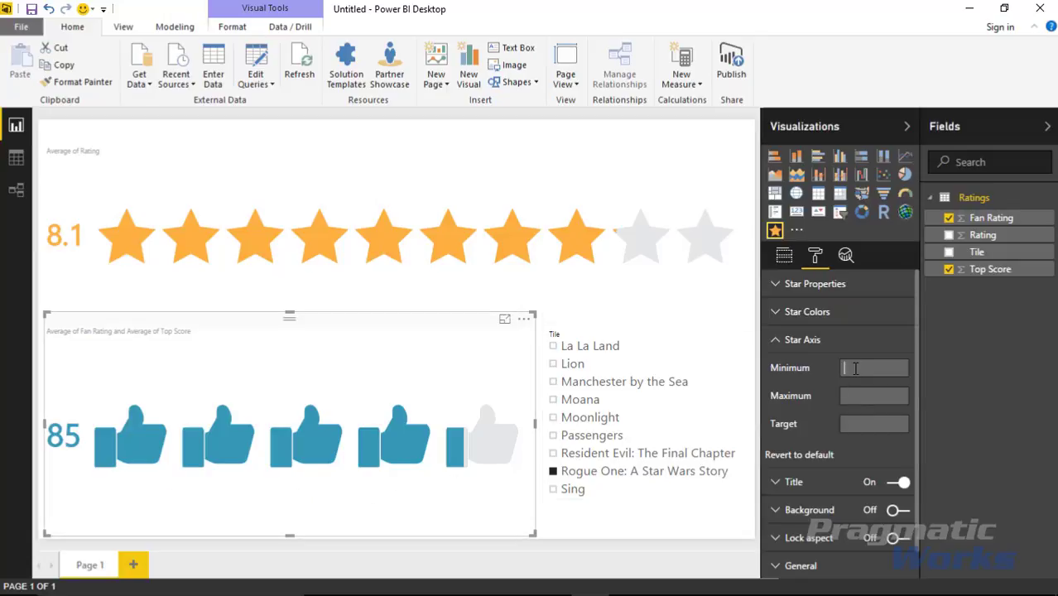
pyautogui.write('10')
pyautogui.press('Return')
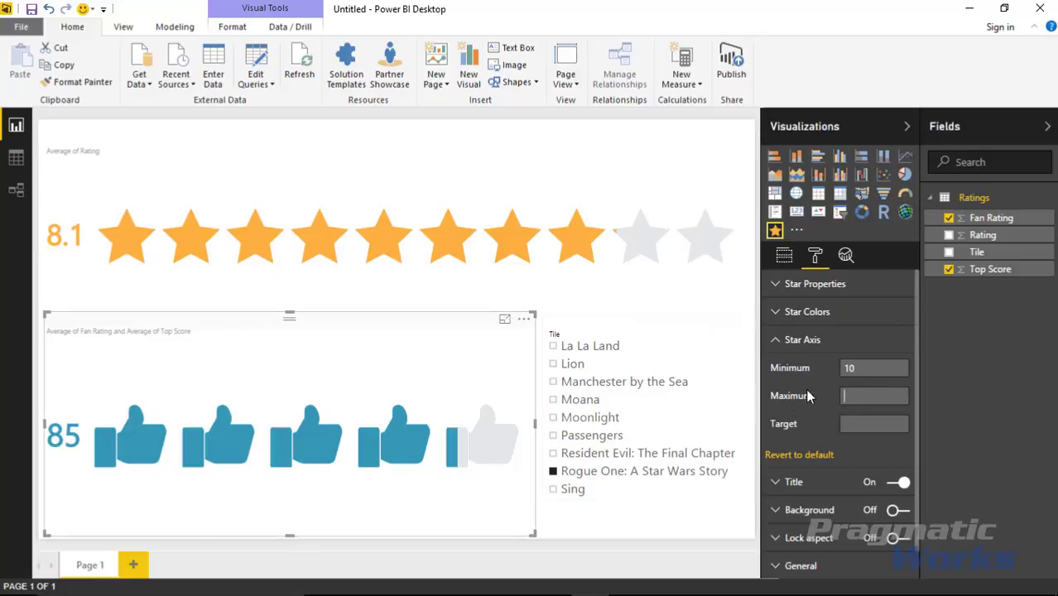
pyautogui.click(843, 371)
# - Confirm Average of Top Score is the maximum and the axis minimum is 0
pyautogui.click(784, 255)
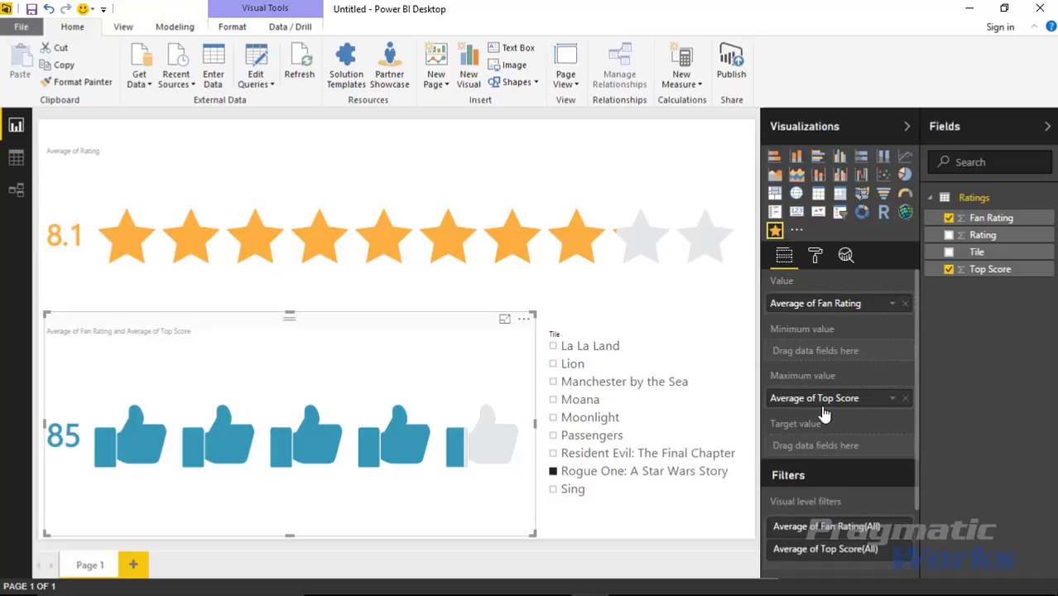
pyautogui.click(815, 256)
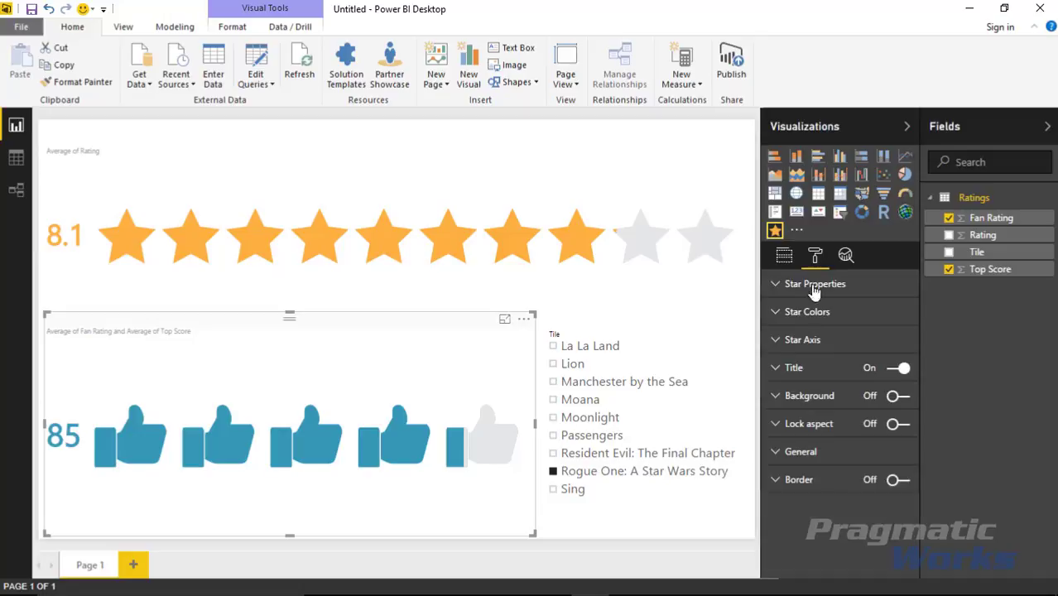
pyautogui.click(783, 351)
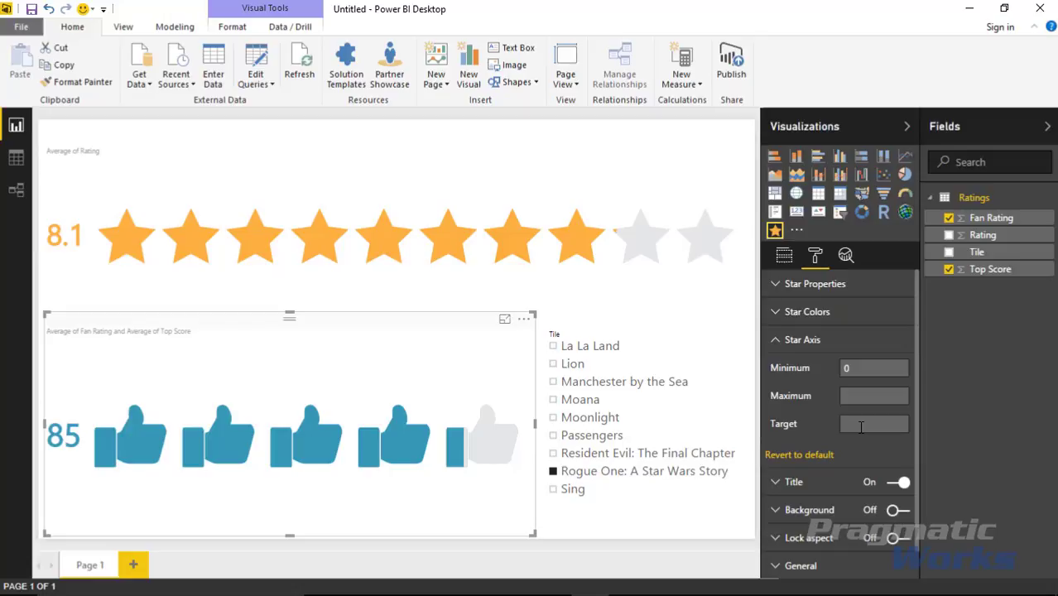
pyautogui.click(779, 340)
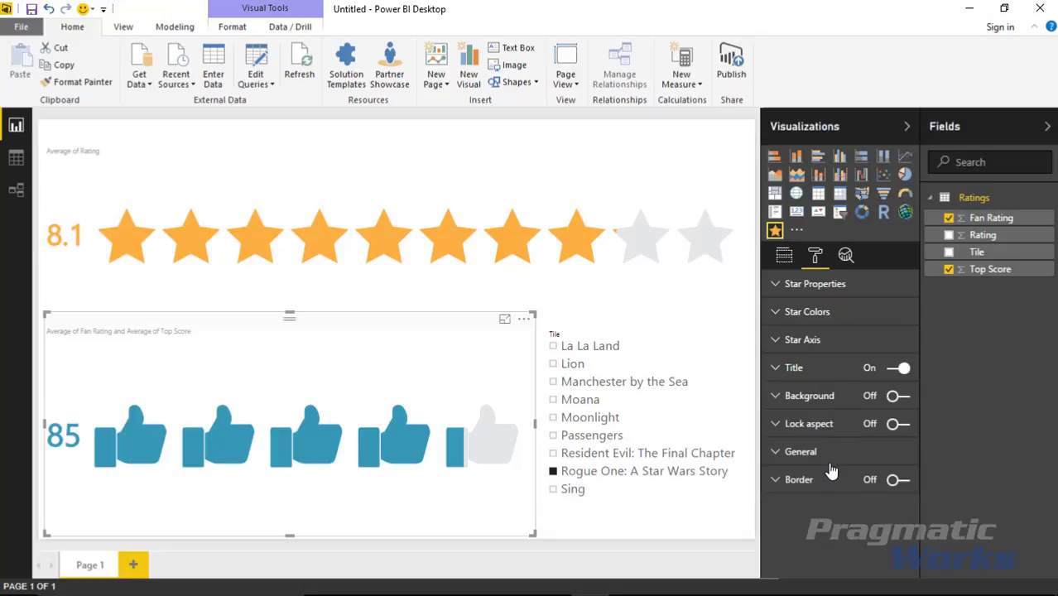
# - Try Manchester by the Sea, Fences and Arrival in the Tile slicer, ending on A Dog's Purpose
pyautogui.click(793, 455)
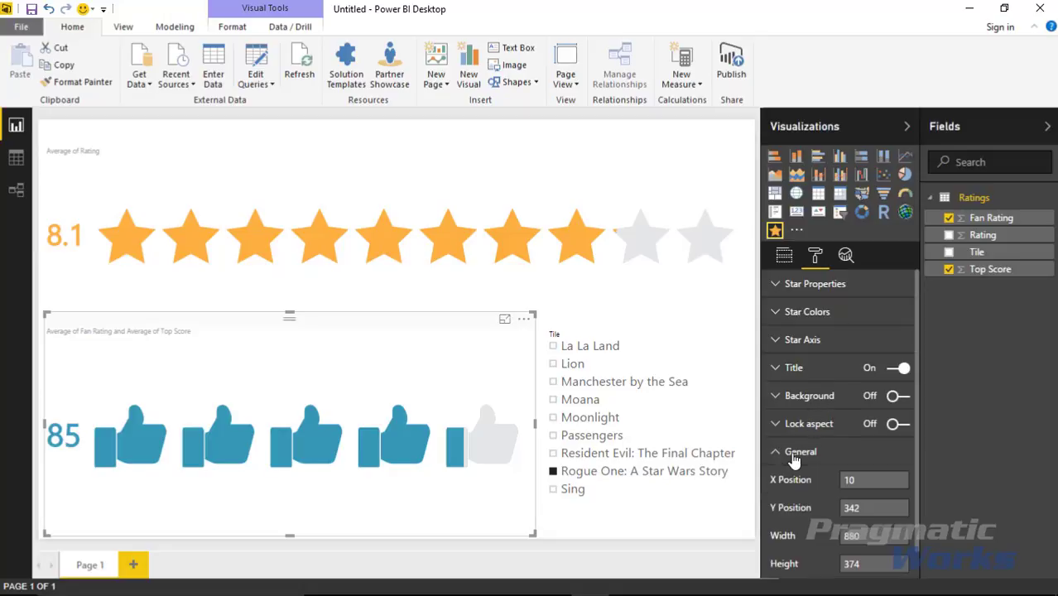
pyautogui.click(793, 455)
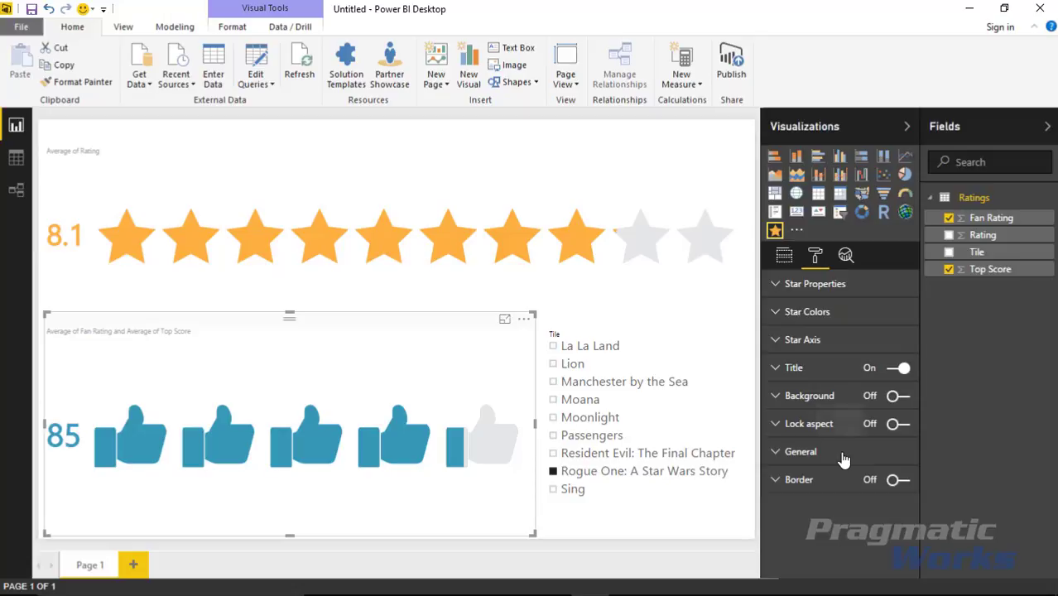
pyautogui.click(558, 384)
pyautogui.scroll(3, 558, 394)
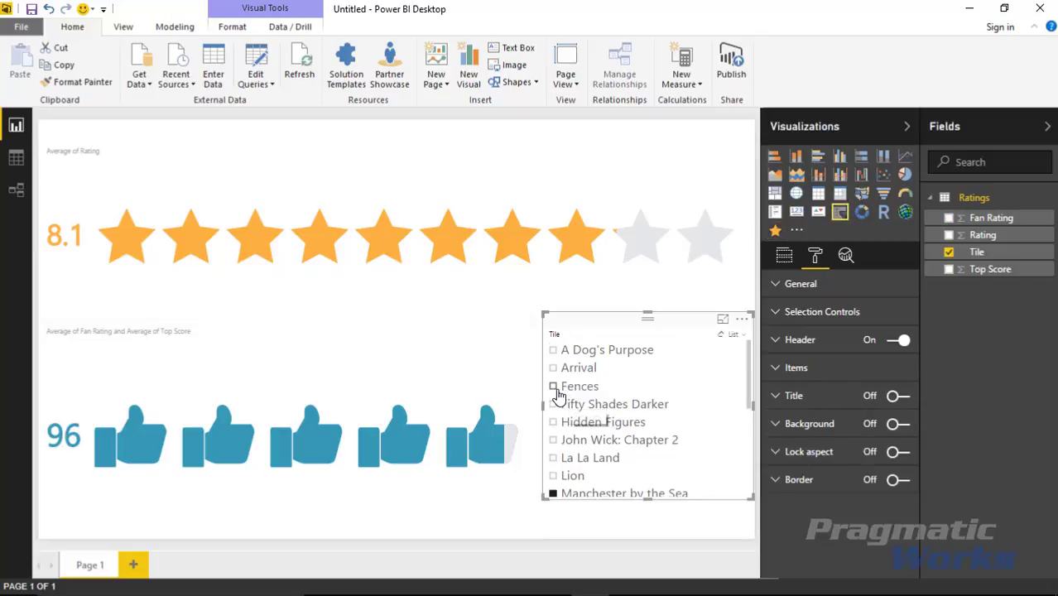
pyautogui.click(557, 387)
pyautogui.click(560, 369)
pyautogui.click(558, 350)
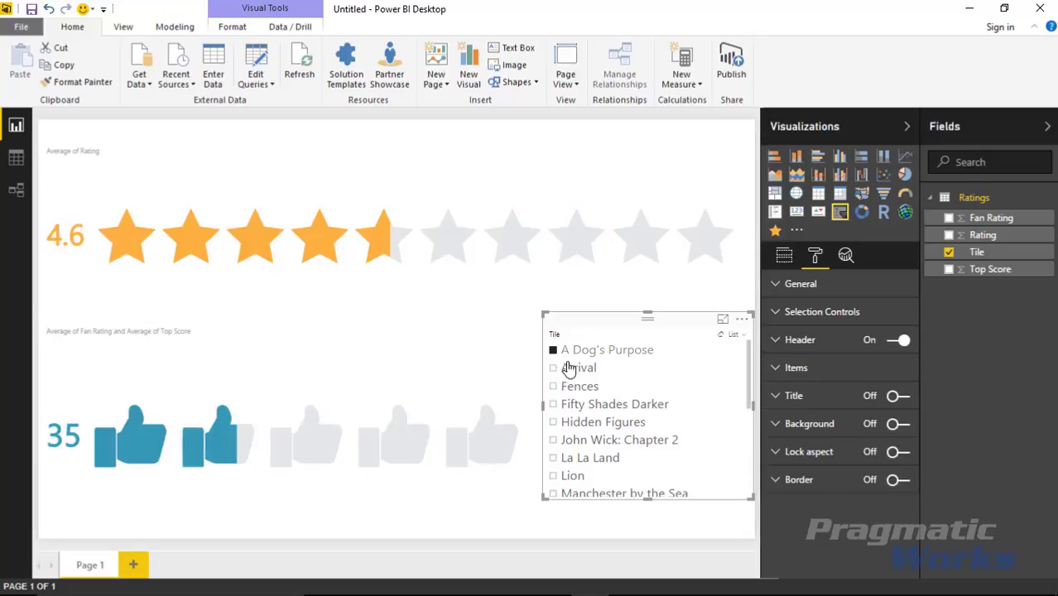